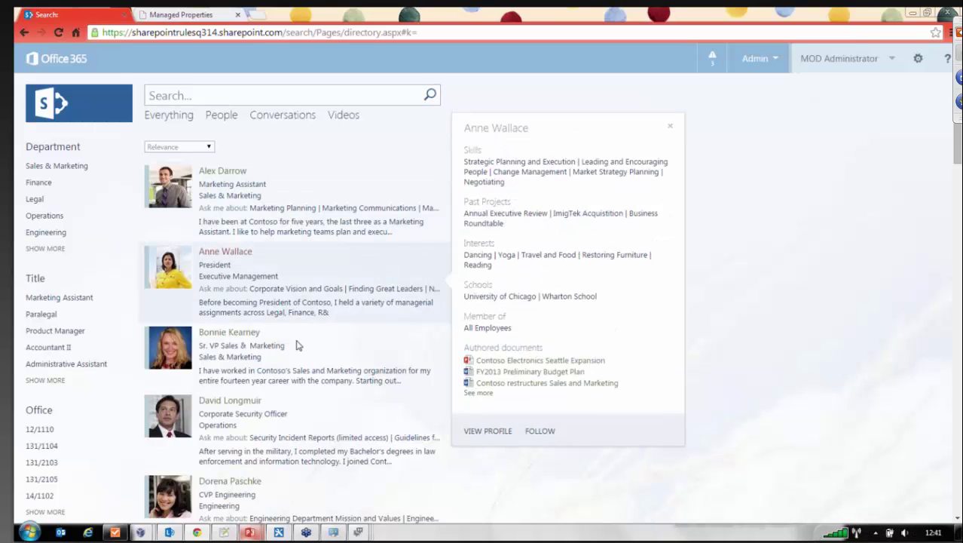
Put the people directory search page into edit mode.
mouse_move(305, 377)
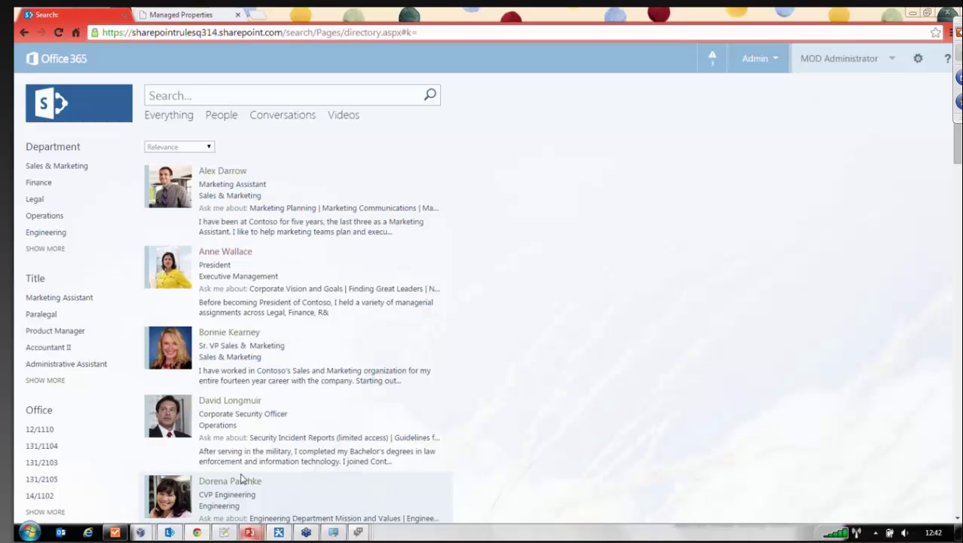
mouse_move(370, 324)
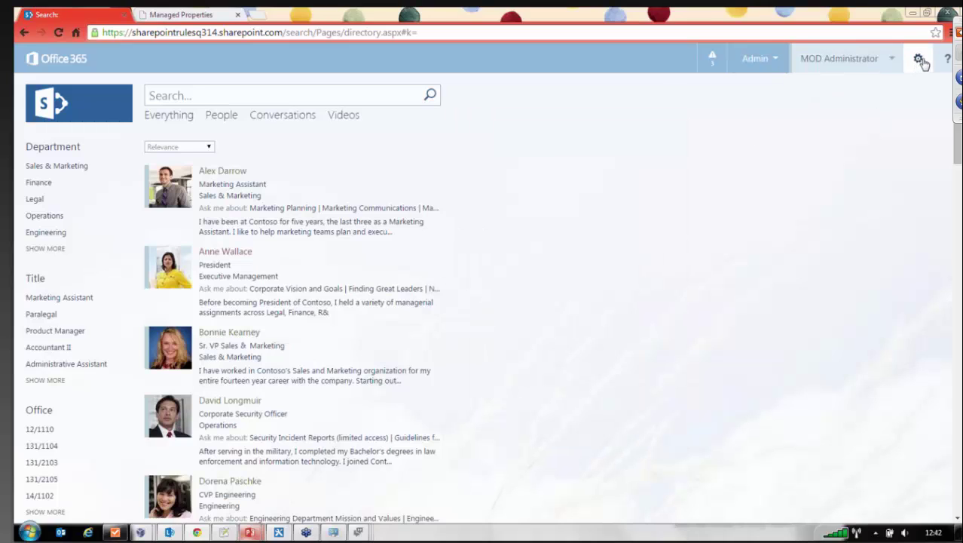
left_click(921, 61)
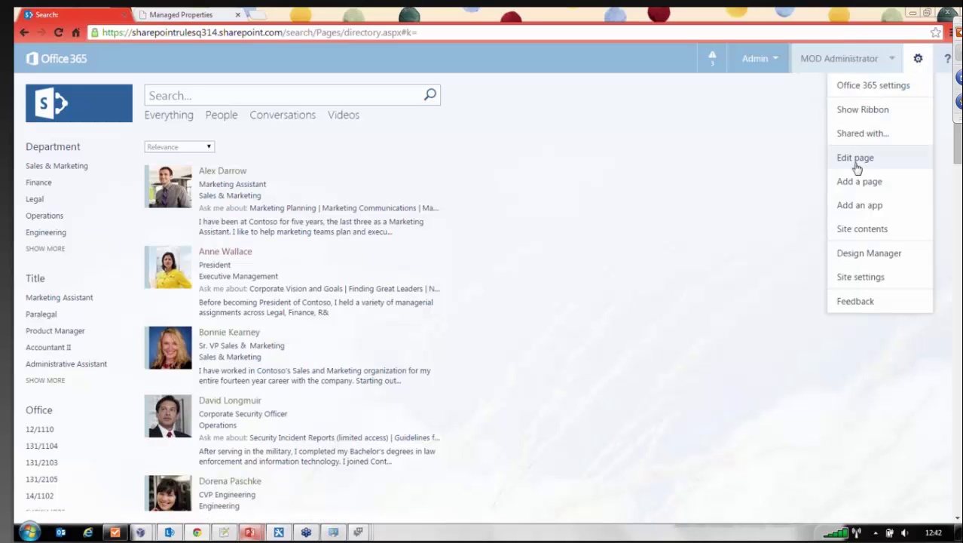
left_click(857, 167)
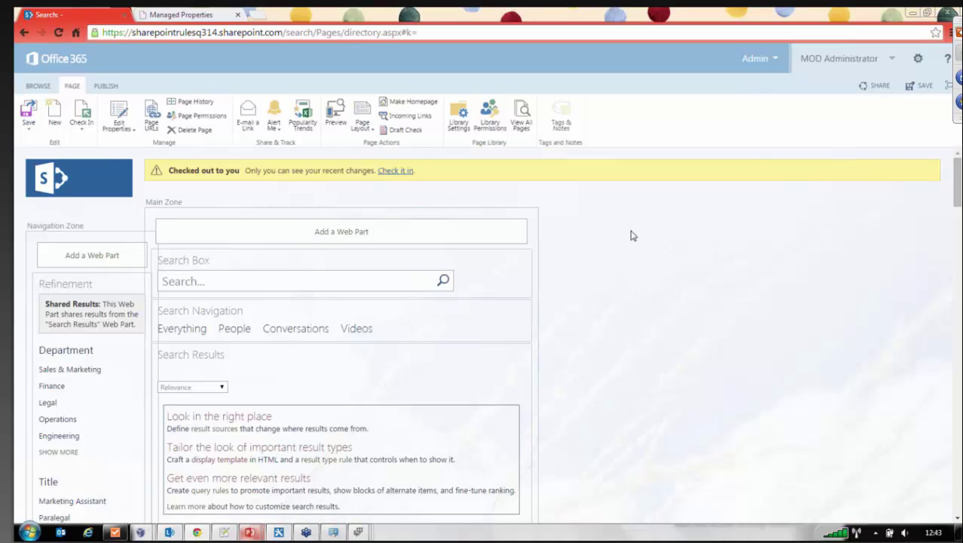
Open the Search Results web part's properties and expand its display template settings.
scroll(633, 236, "down", 1)
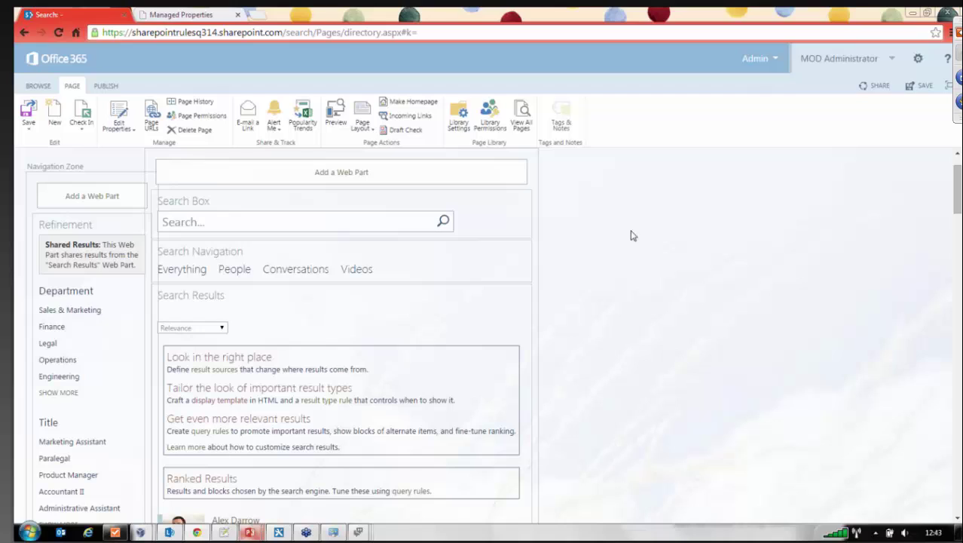
left_click(508, 295)
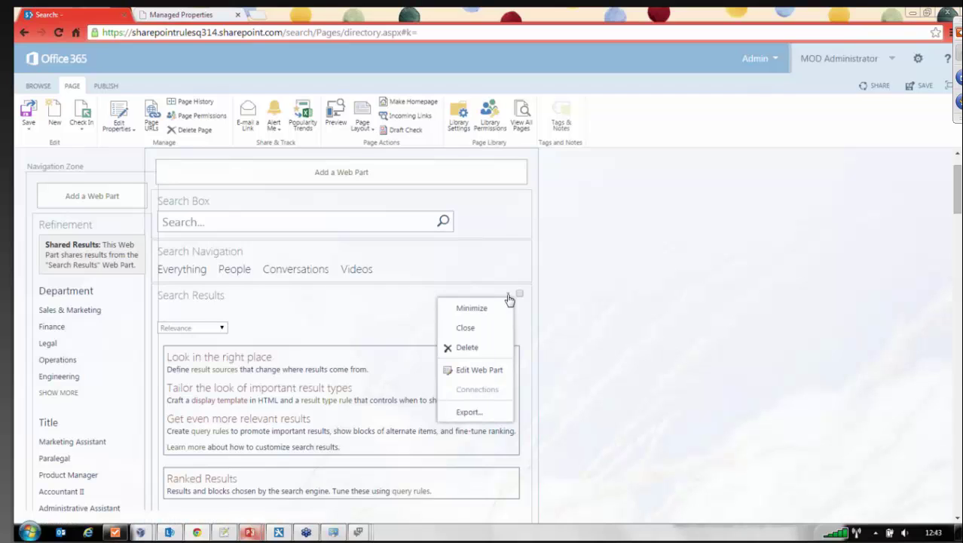
left_click(722, 374)
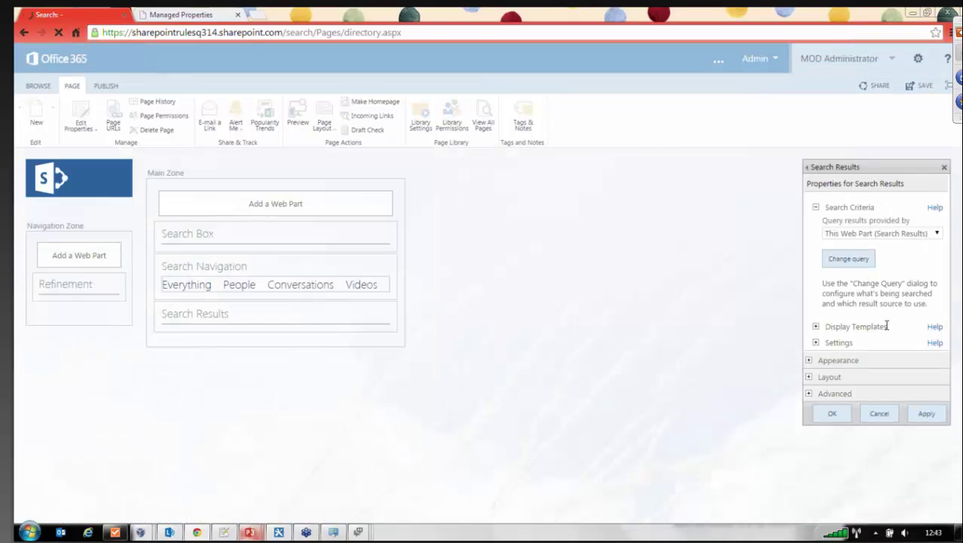
left_click(814, 330)
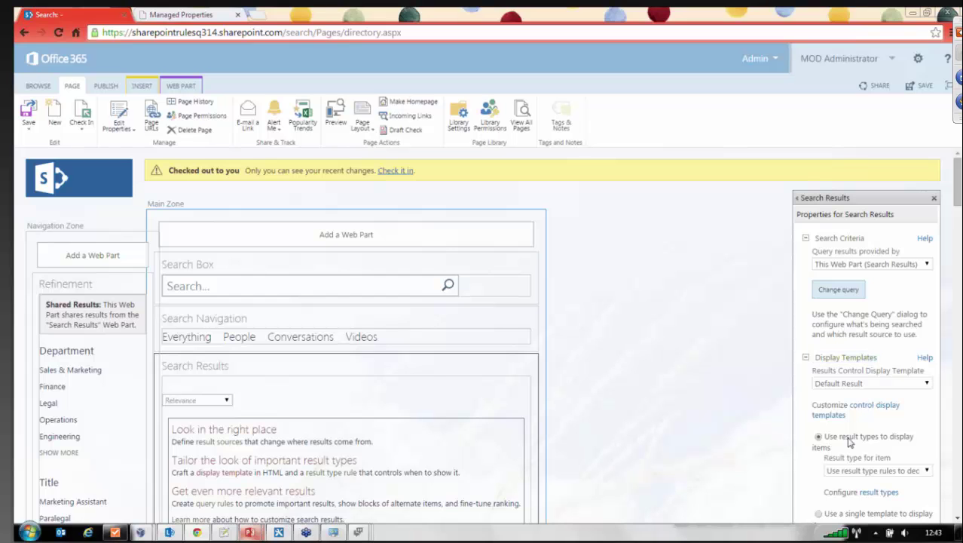
scroll(849, 442, "down", 1)
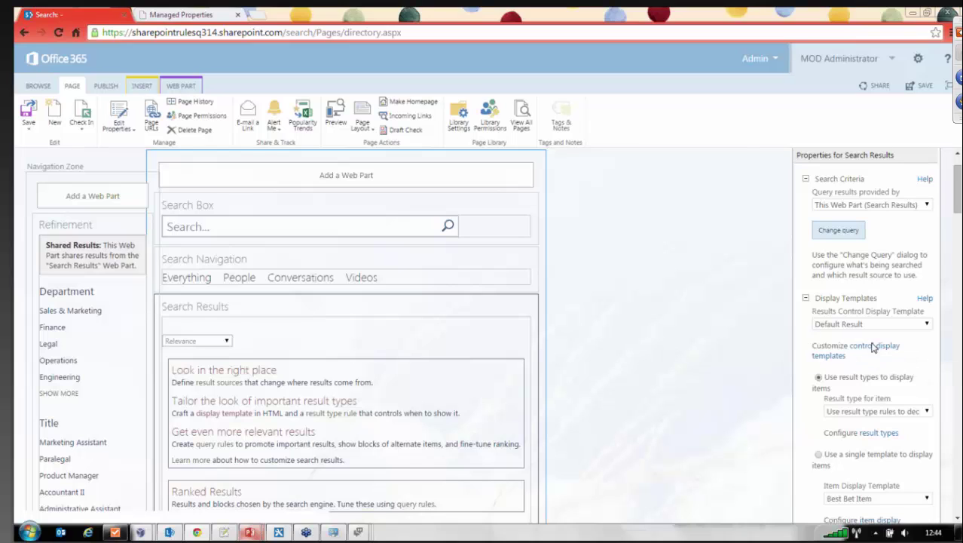
Open the control display templates customization page in a separate browser tab and look over the template list.
middle_click(876, 348)
left_click(195, 16)
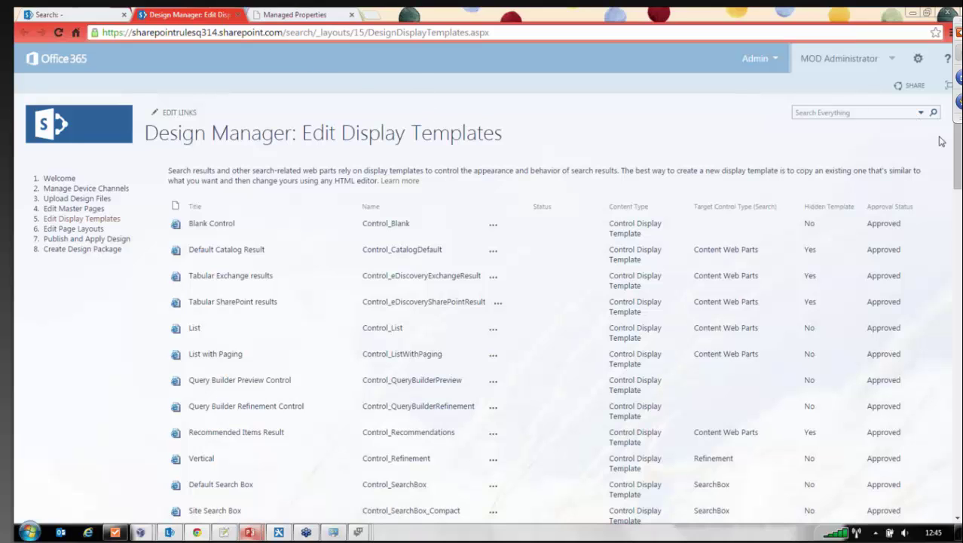
scroll(300, 230, "down", 1)
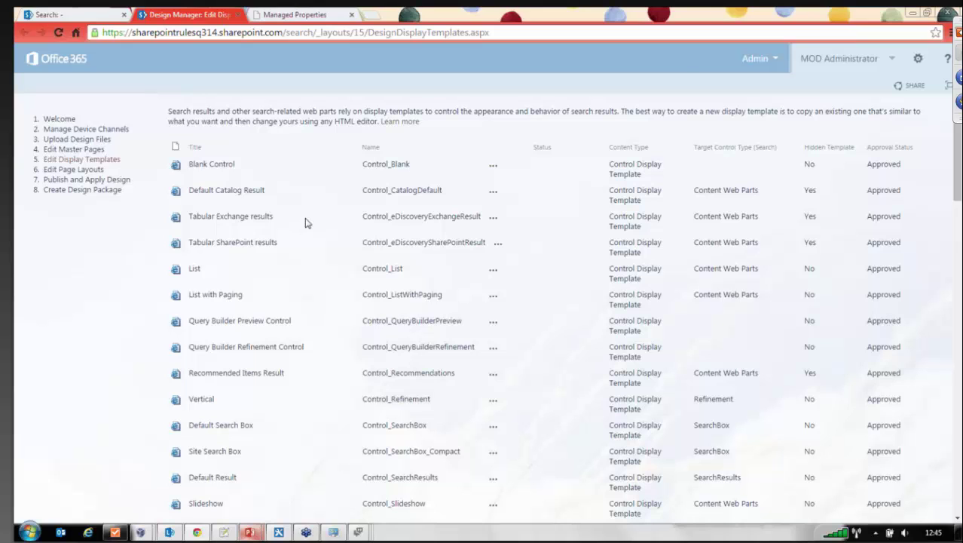
scroll(312, 256, "up", 1)
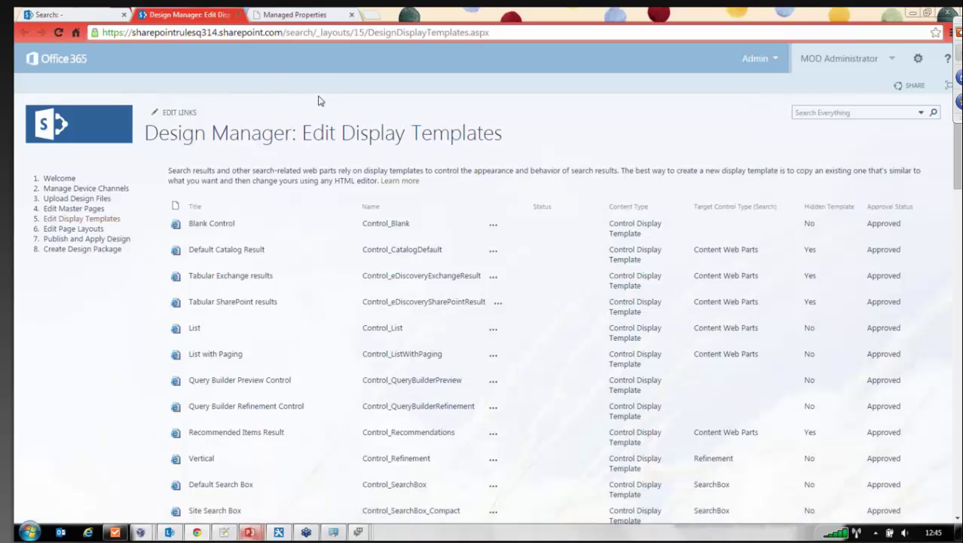
Look at the details and additional file actions for the Control_Blank template, and dismiss them.
left_click(494, 226)
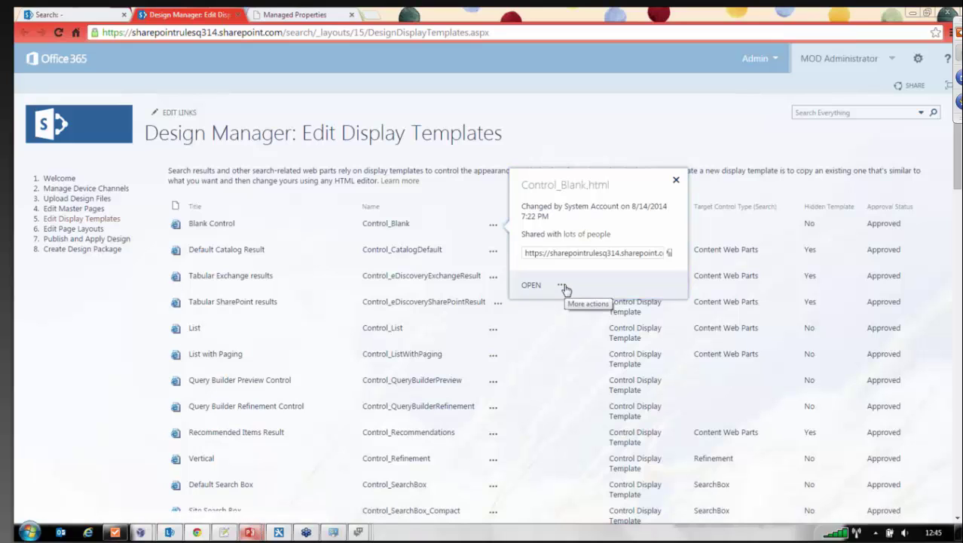
left_click(562, 287)
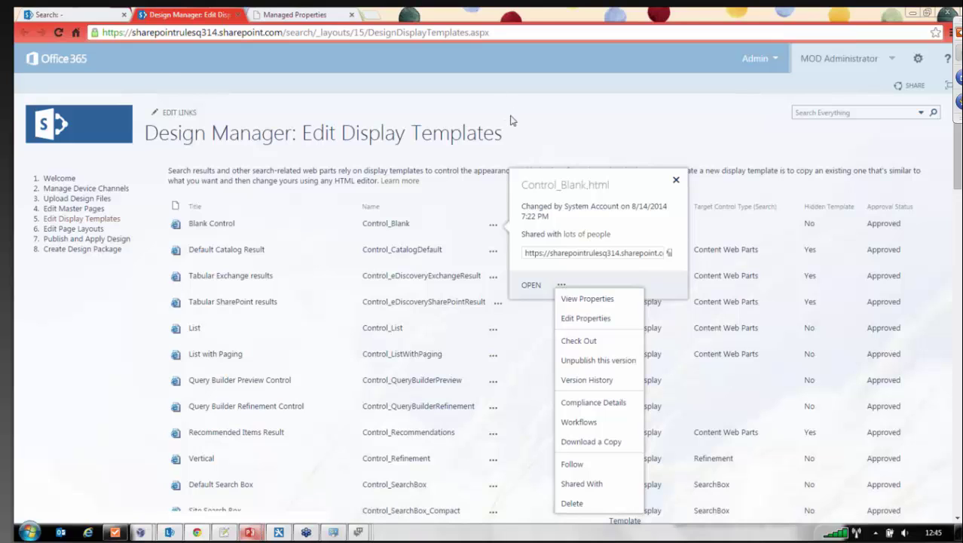
left_click(356, 104)
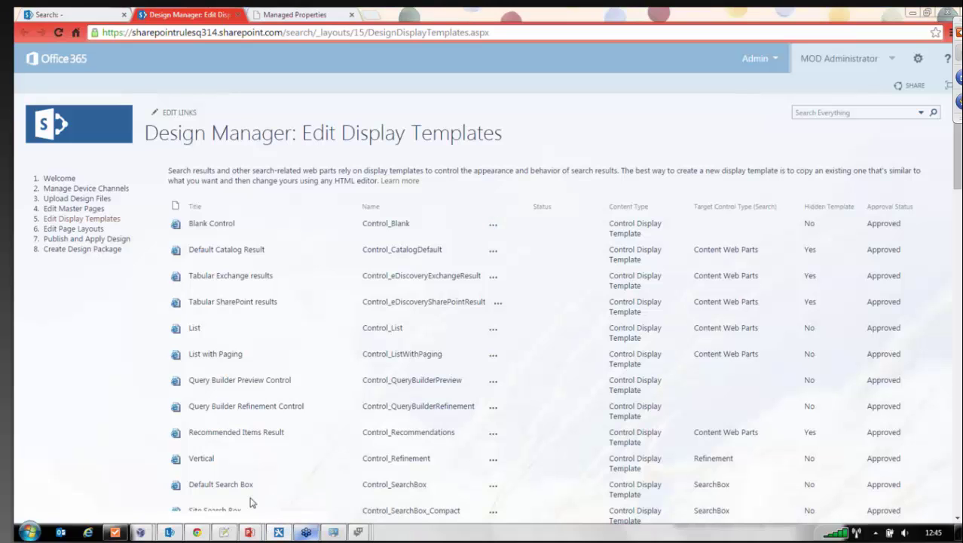
Switch to SharePoint Designer and open the folder _catalogs/masterpage/Display Templates/Search.
left_click(279, 532)
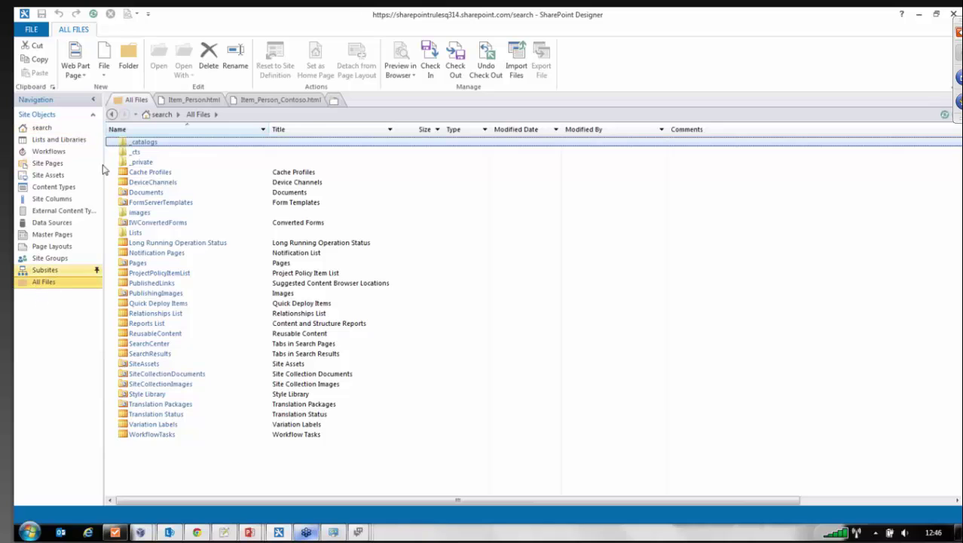
double_click(149, 145)
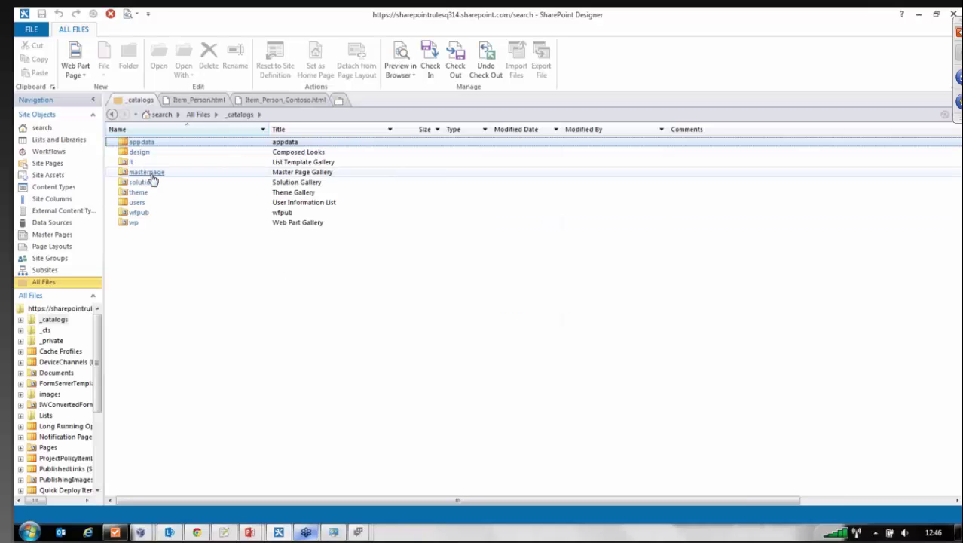
double_click(147, 173)
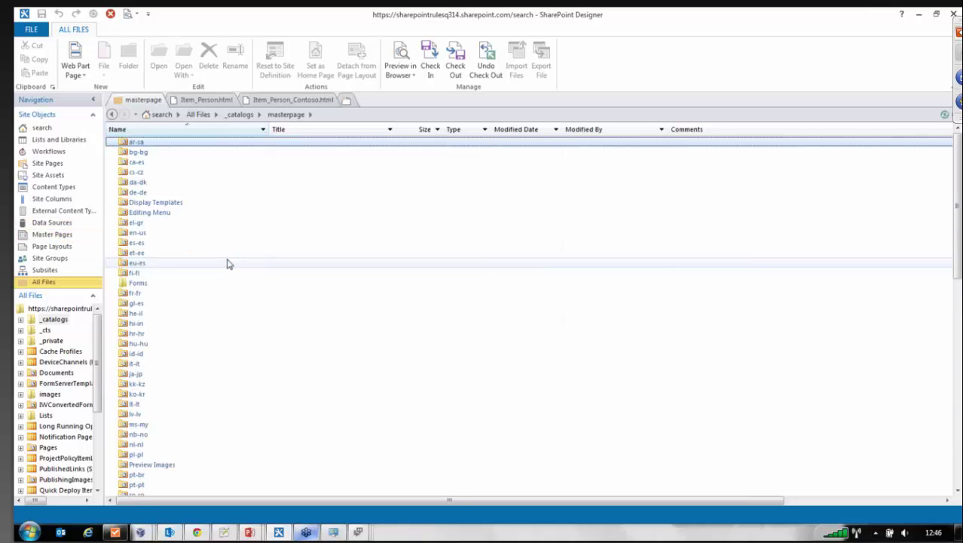
double_click(179, 209)
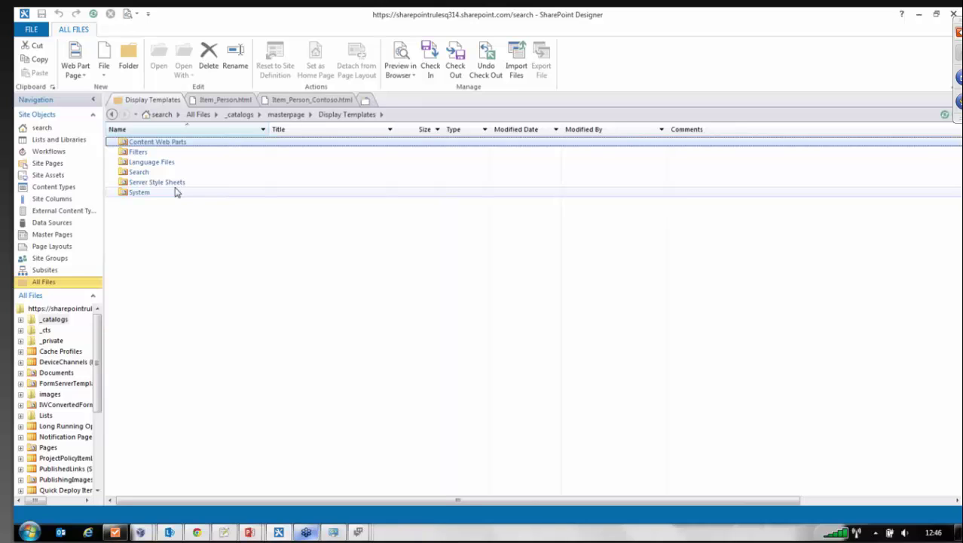
double_click(136, 174)
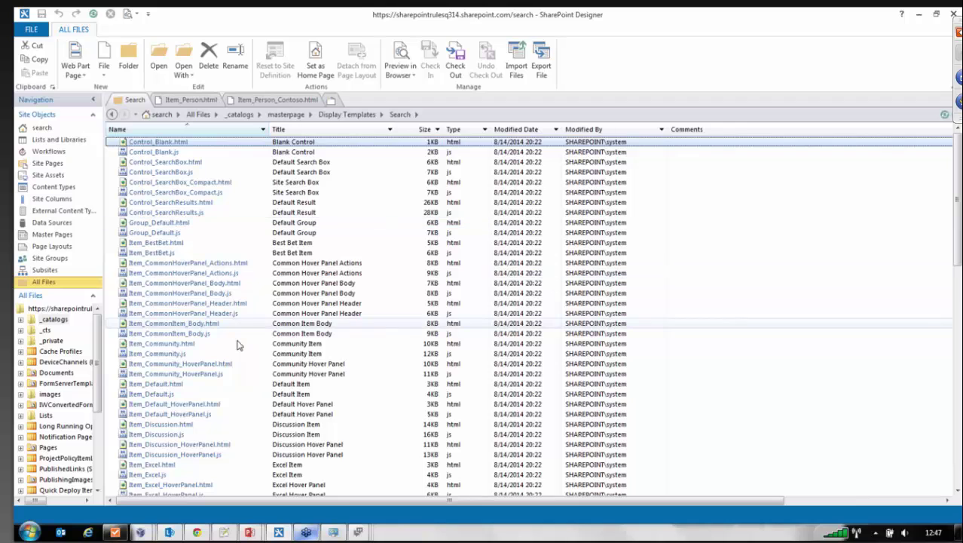
Locate Item_Person.html among the search display templates, select it and bring up its file actions.
scroll(237, 344, "down", 1)
scroll(172, 367, "down", 3)
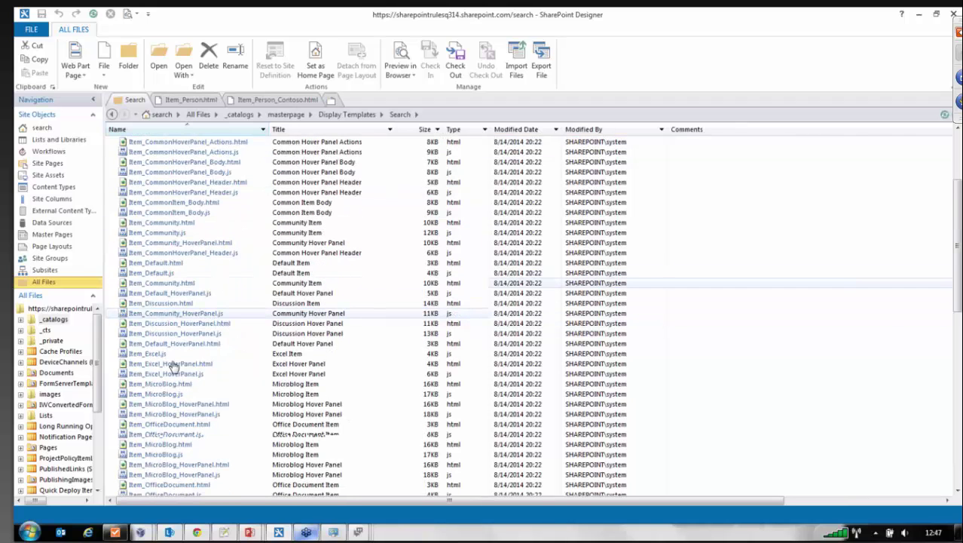
scroll(172, 367, "down", 3)
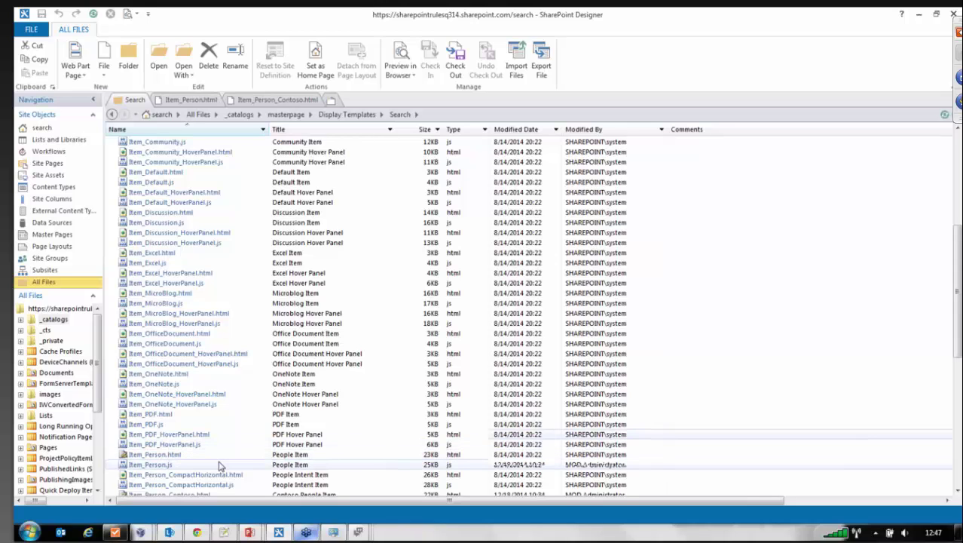
scroll(219, 463, "down", 1)
scroll(218, 463, "down", 2)
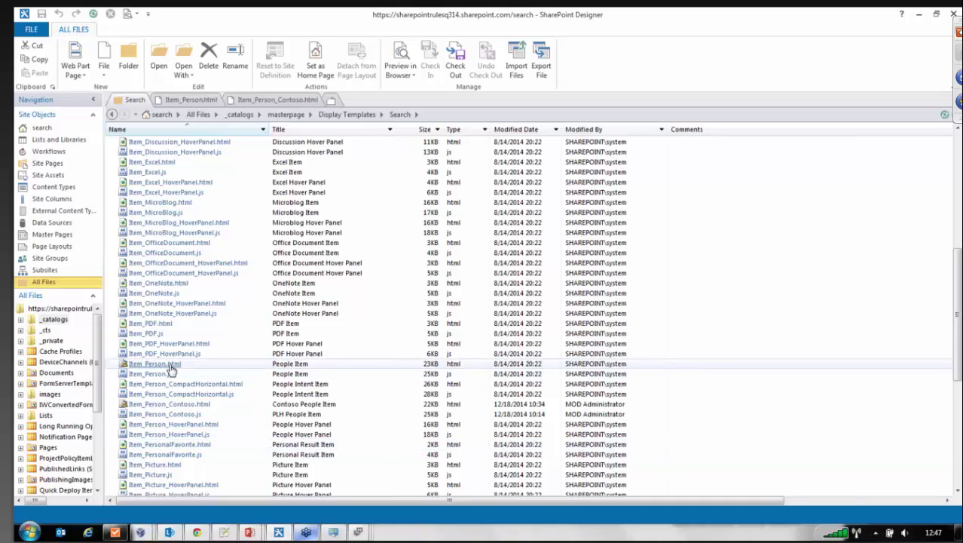
left_click(172, 367)
right_click(172, 369)
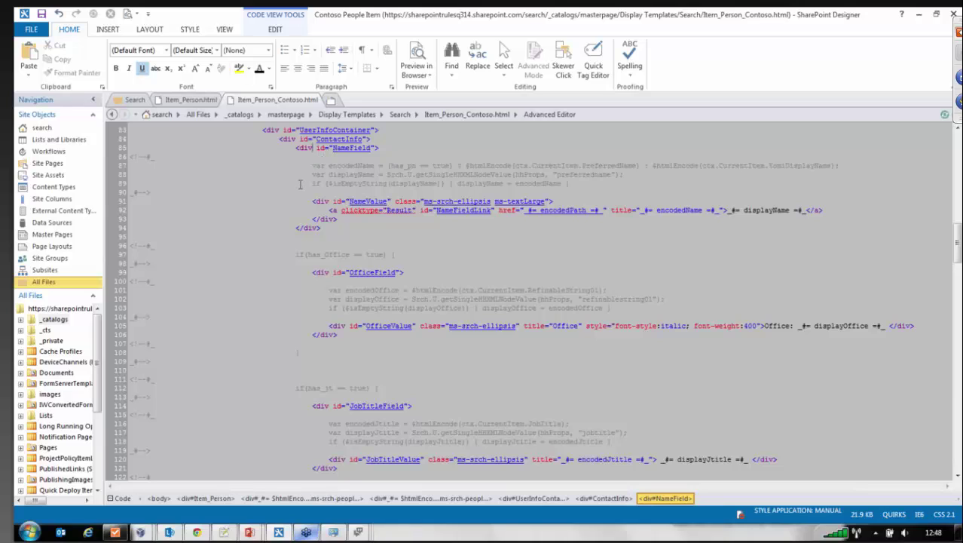
Find the NameField div in Item_Person_Contoso.html and highlight its opening line of code.
scroll(298, 202, "up", 3)
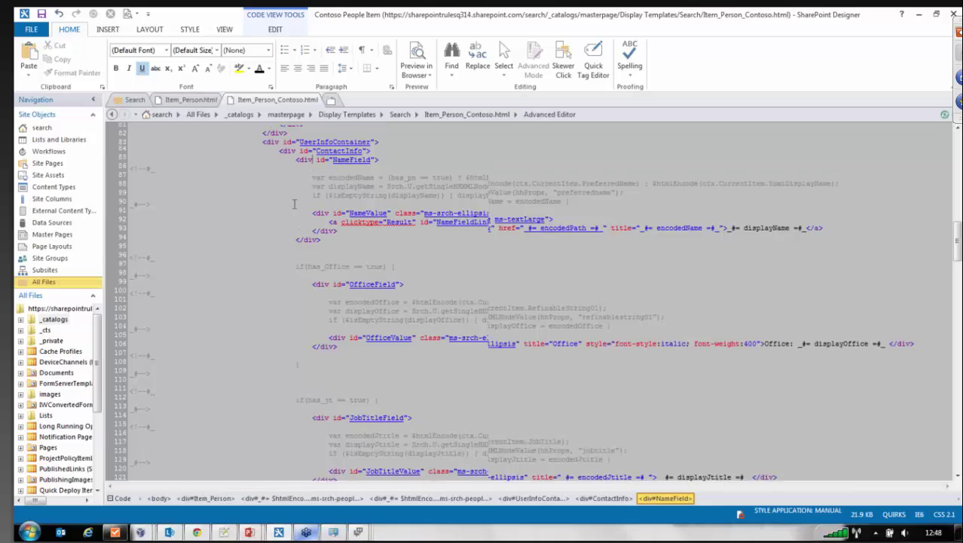
scroll(304, 235, "up", 1)
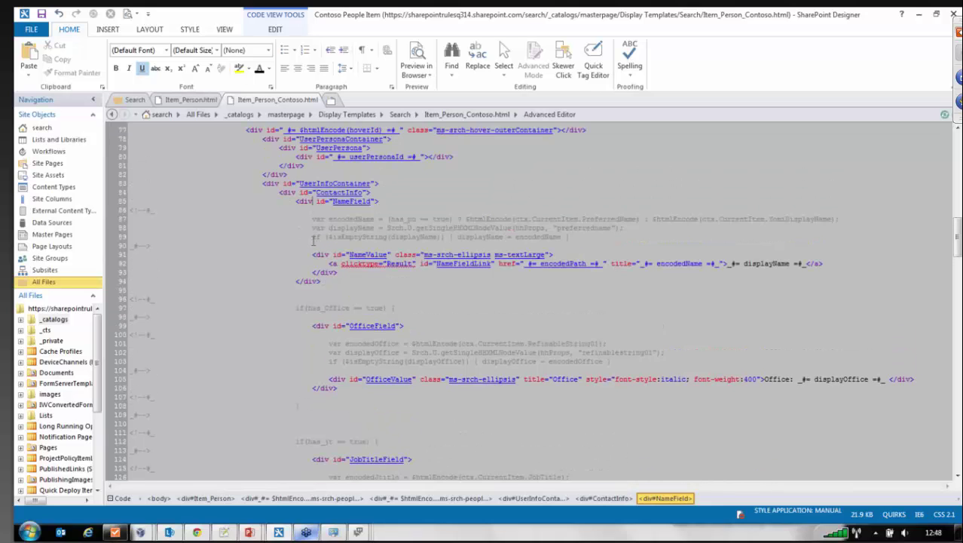
scroll(320, 246, "up", 2)
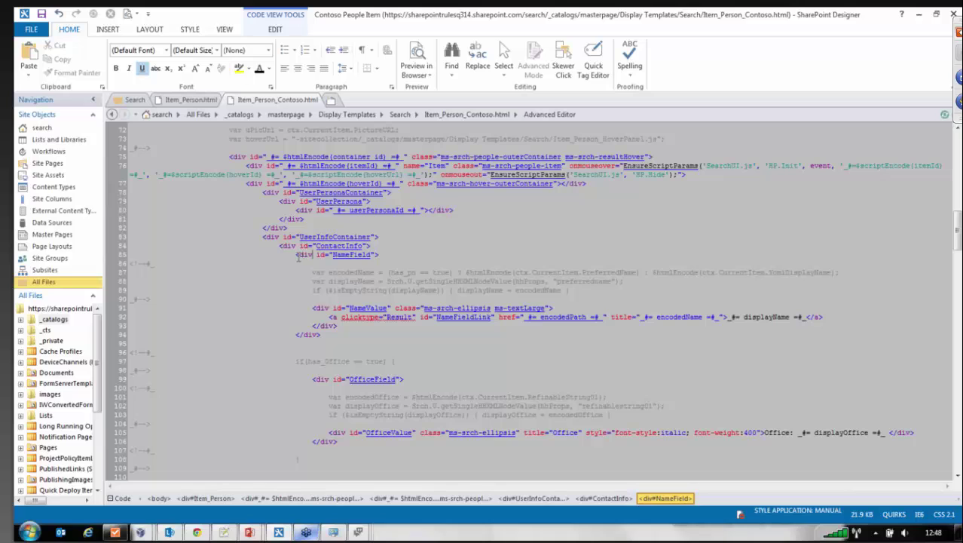
left_click_drag(296, 256, 389, 258)
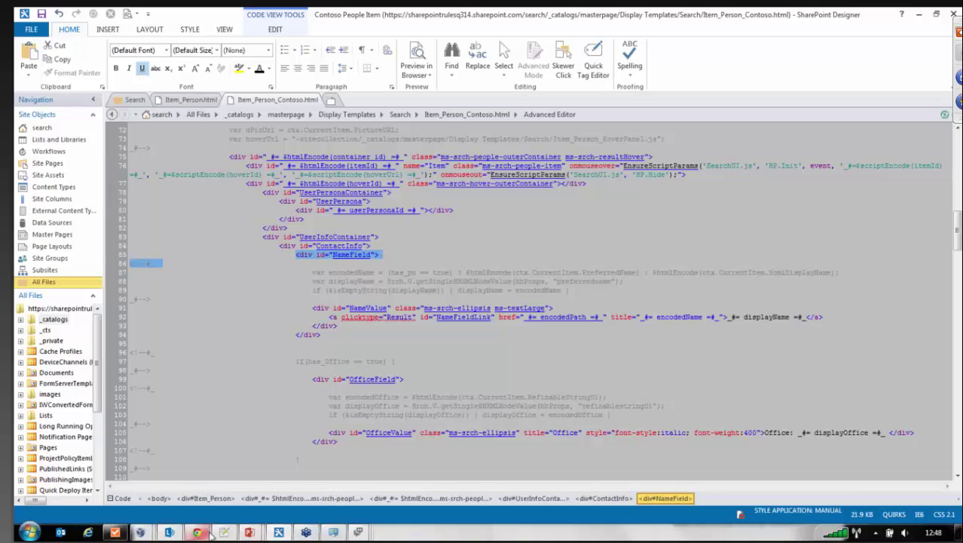
Switch to Chrome and review how the people results are laid out on the directory page.
left_click(196, 532)
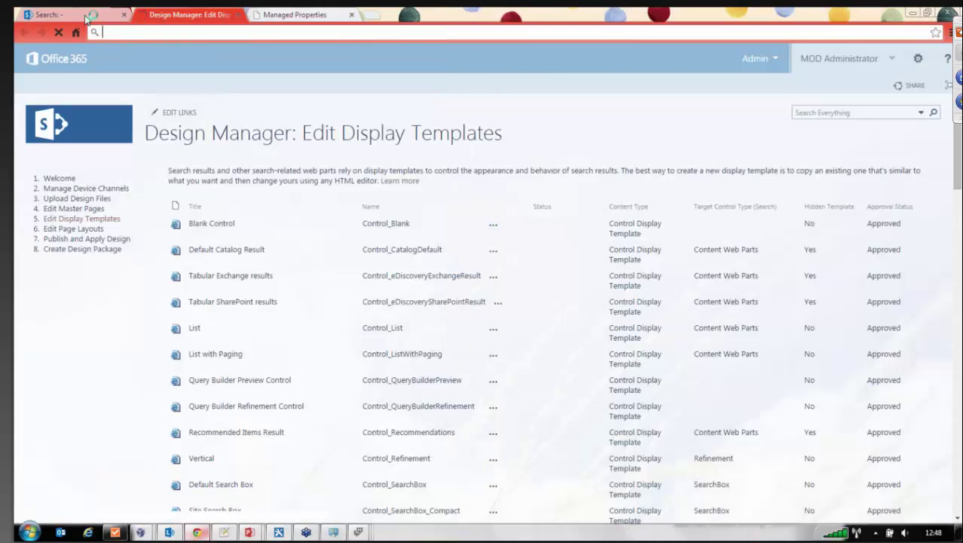
left_click(75, 15)
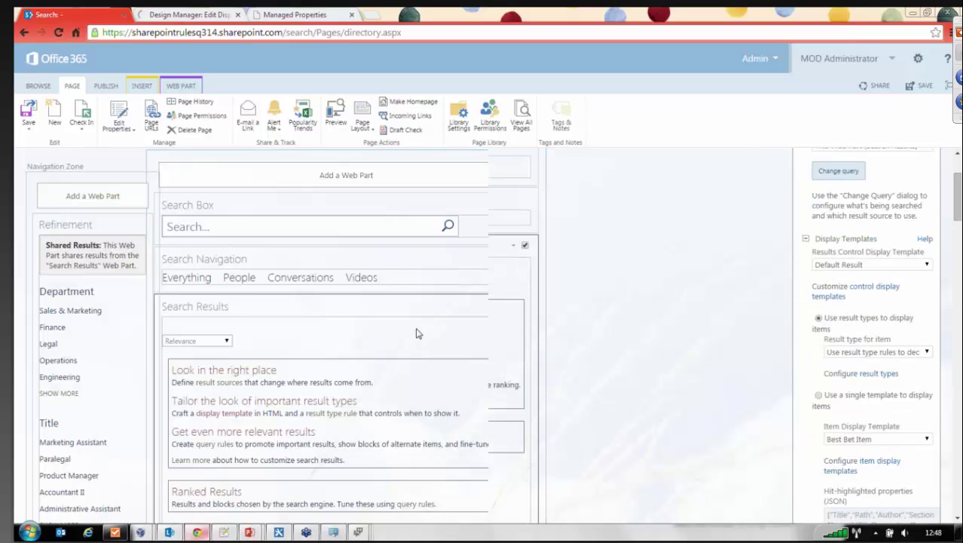
scroll(417, 331, "down", 10)
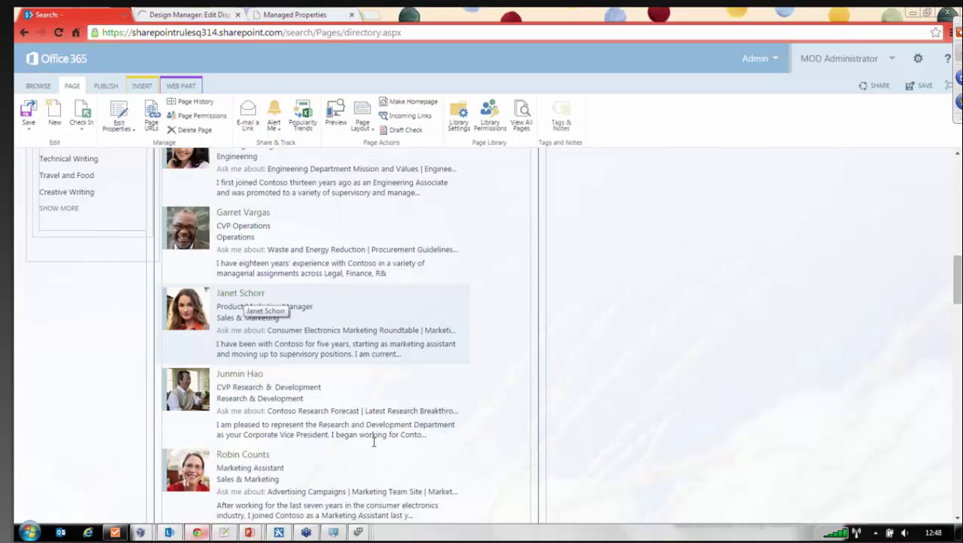
Return to SharePoint Designer and examine the NameField section of the original Item_Person.html template.
left_click(279, 532)
left_click(448, 235)
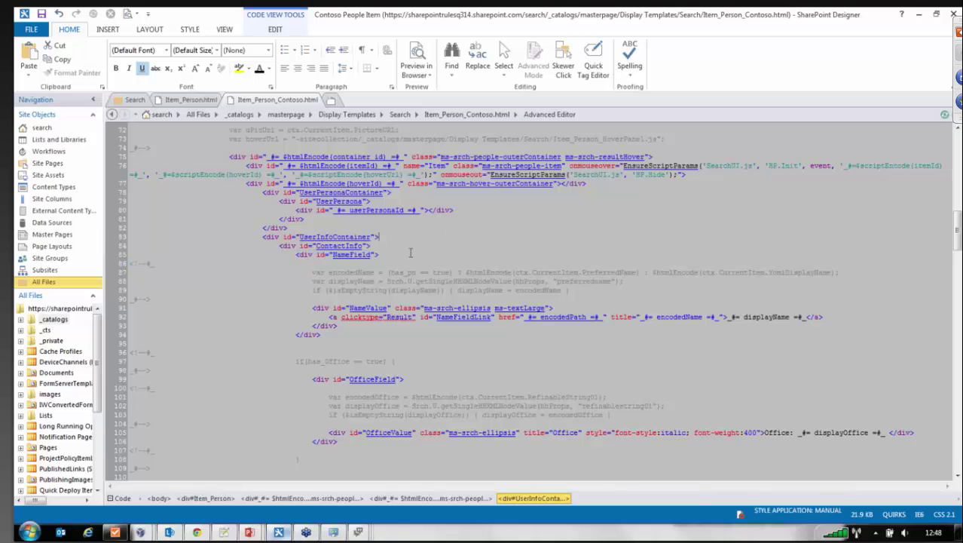
left_click(204, 99)
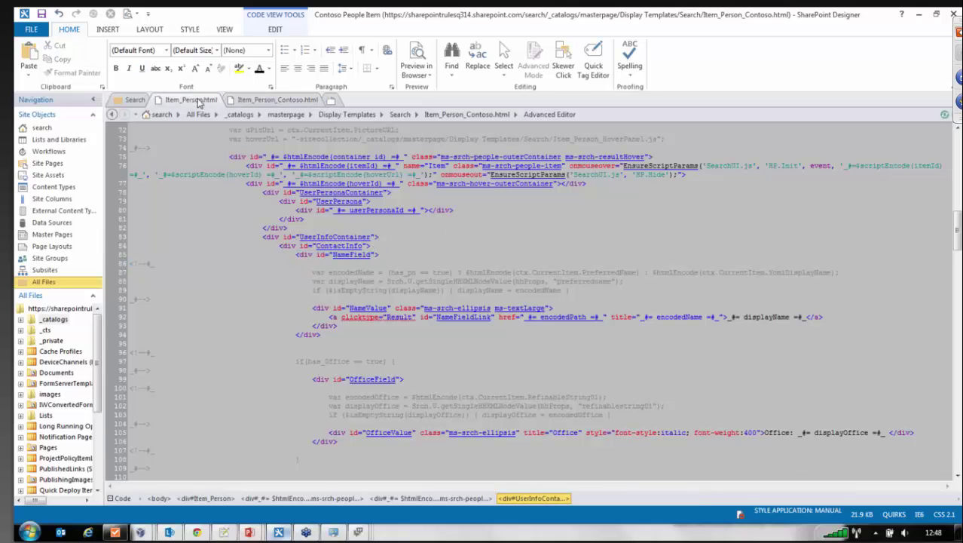
scroll(293, 264, "down", 6)
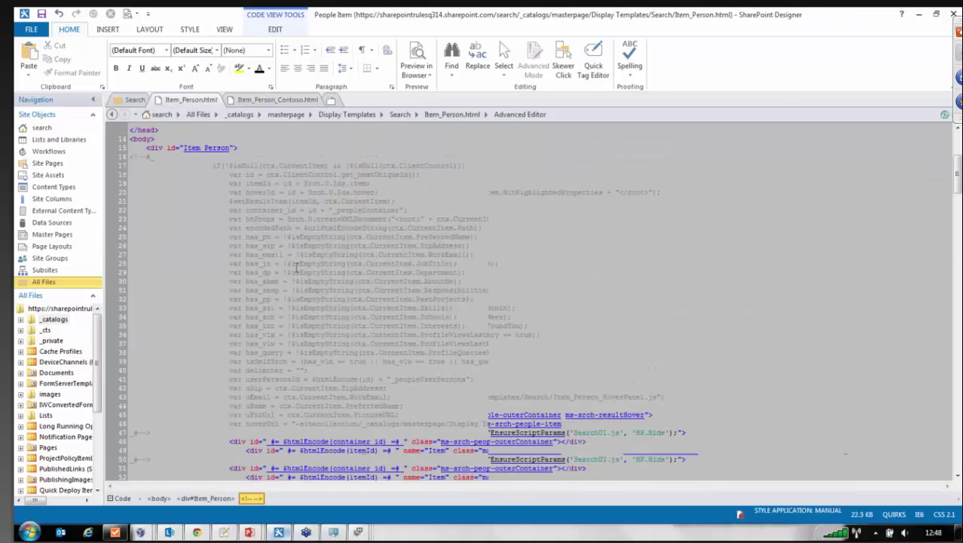
scroll(296, 268, "down", 2)
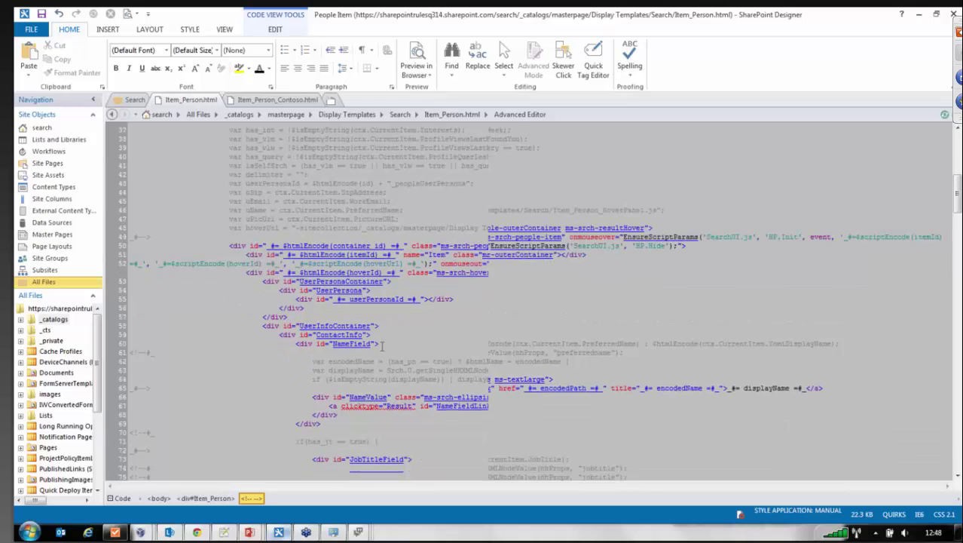
Compare the job title and department fields in Item_Person.html with the OfficeField section added in Item_Person_Contoso.html.
scroll(382, 345, "down", 5)
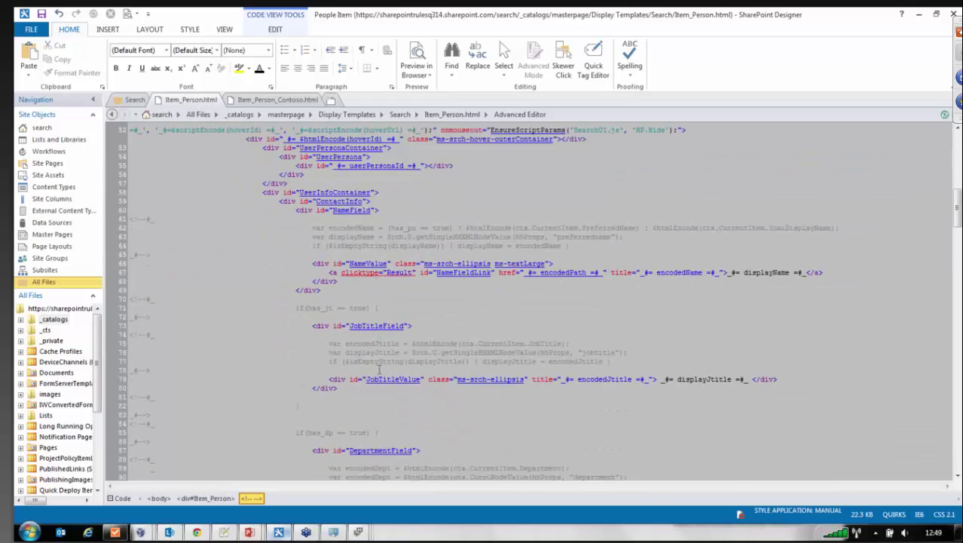
scroll(380, 369, "down", 4)
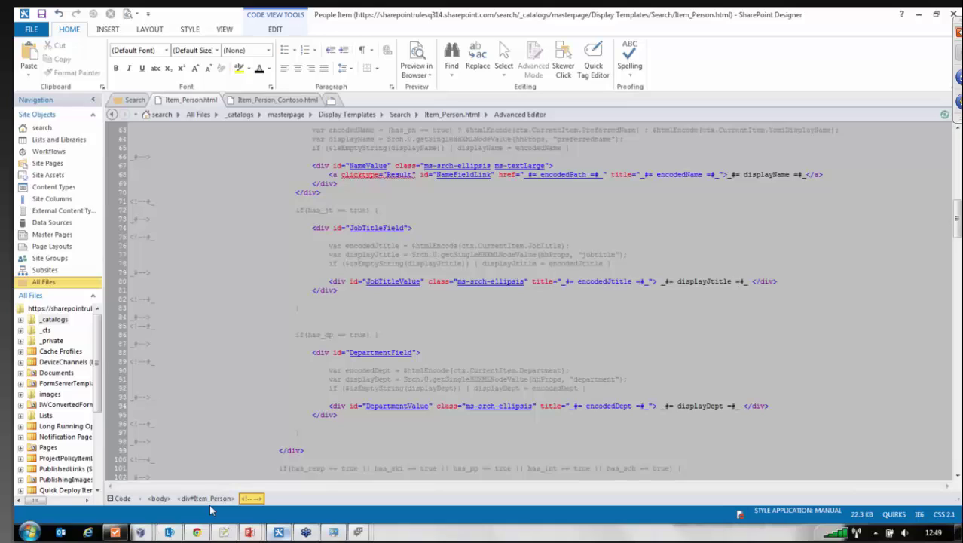
left_click(280, 101)
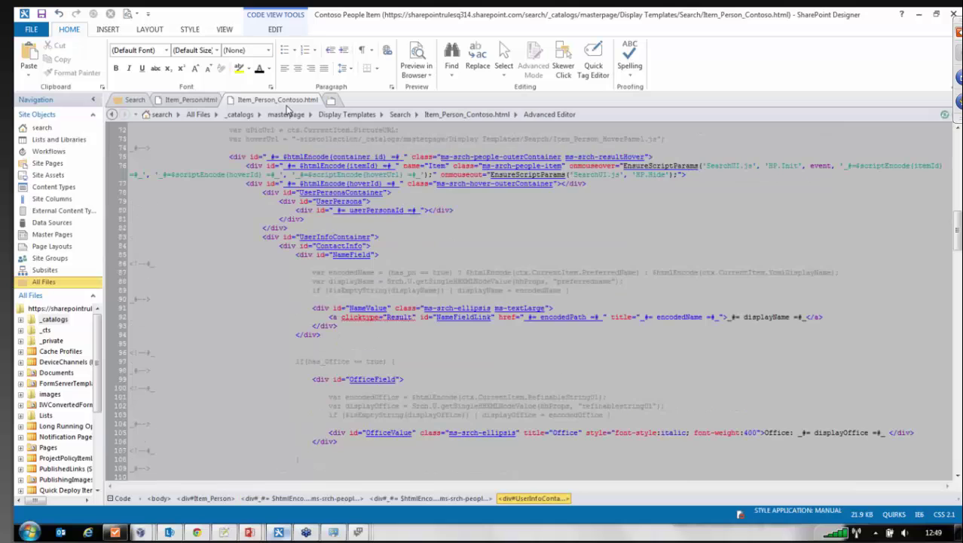
scroll(364, 355, "down", 1)
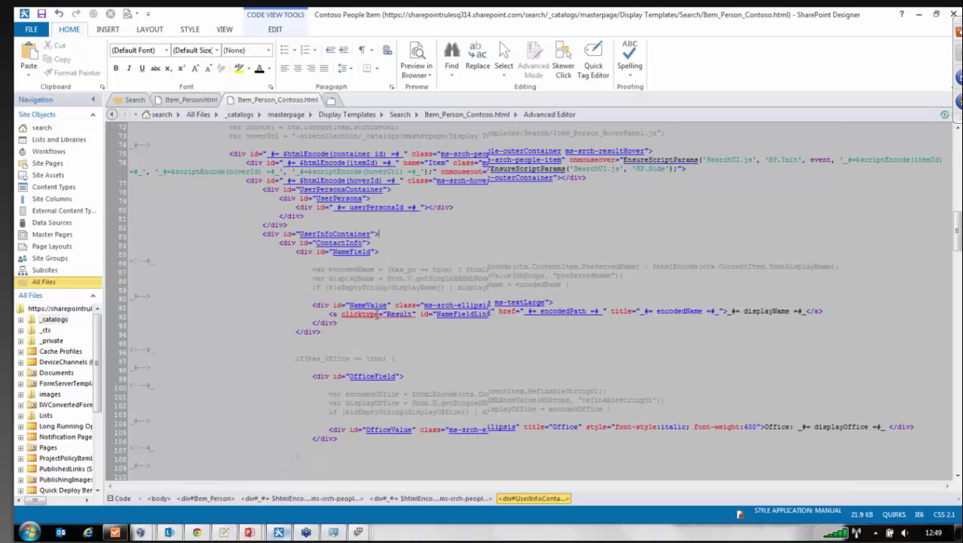
scroll(365, 355, "down", 3)
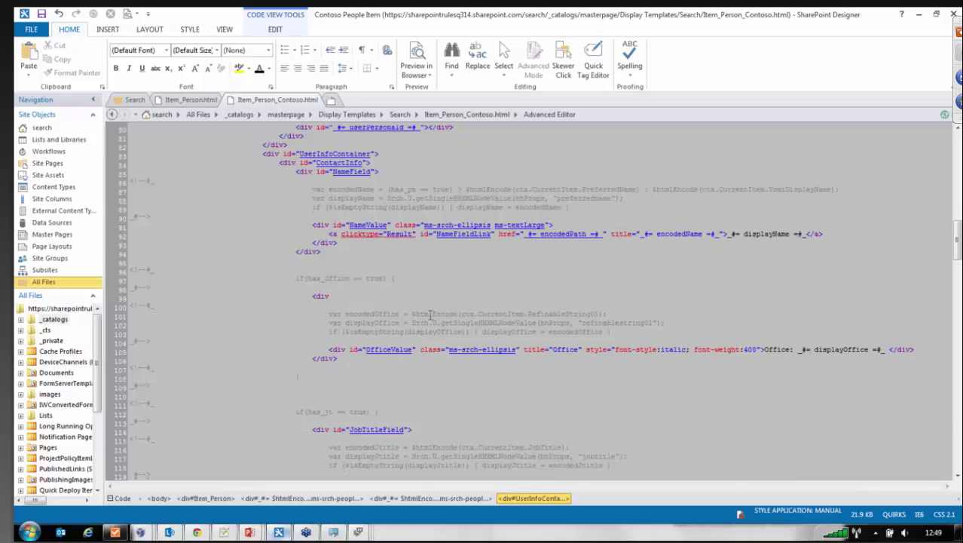
scroll(433, 326, "down", 5)
scroll(349, 218, "down", 8)
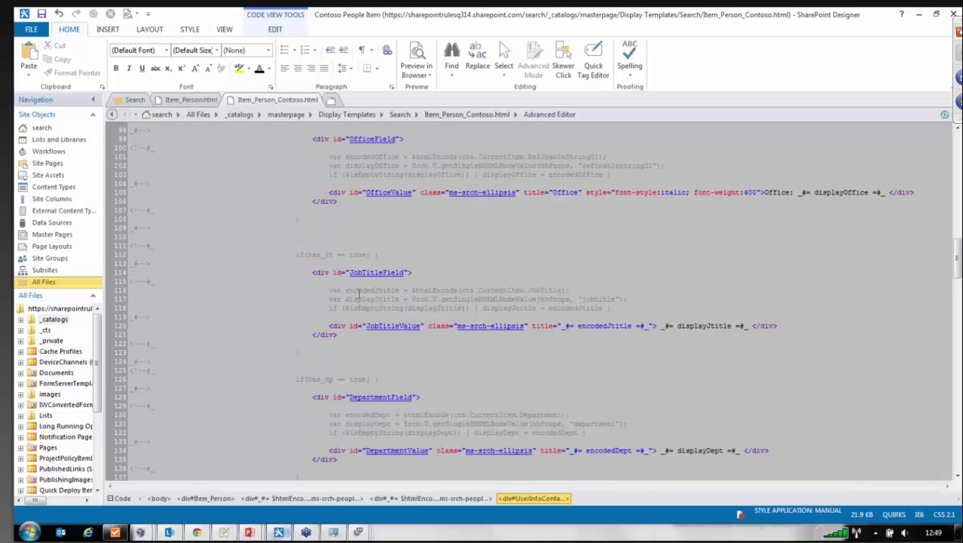
Find the MoreInfoLong section in the original Item_Person.html and highlight the AboutMe property in its code.
left_click(192, 99)
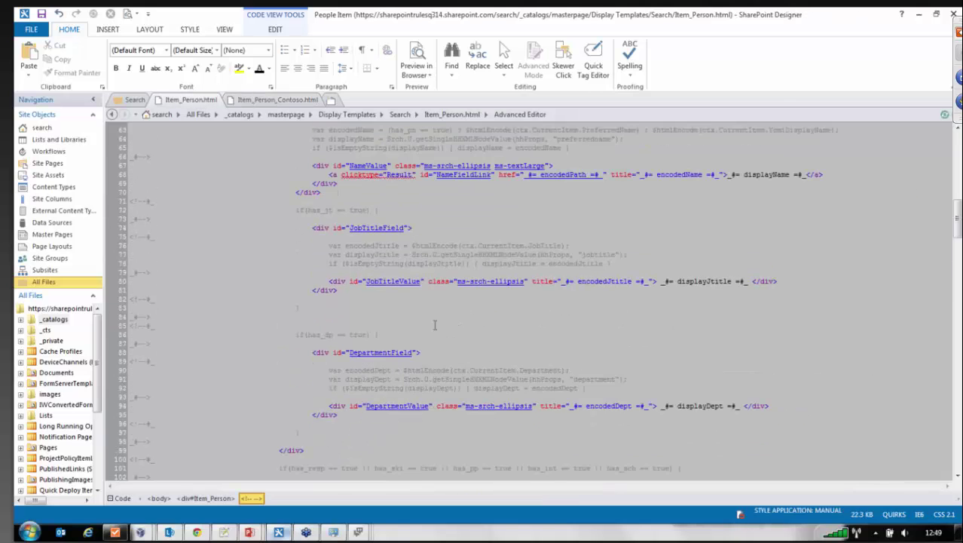
scroll(434, 322, "down", 10)
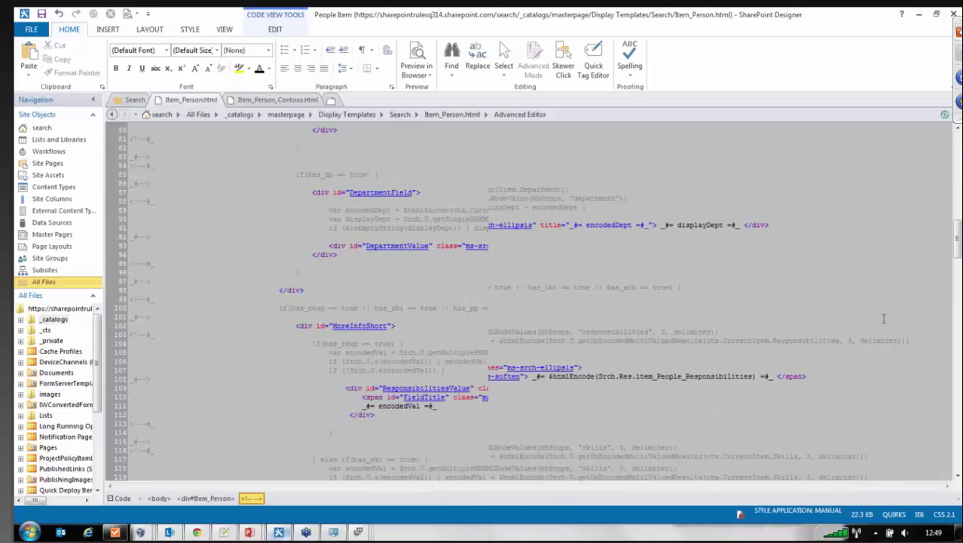
scroll(855, 323, "down", 14)
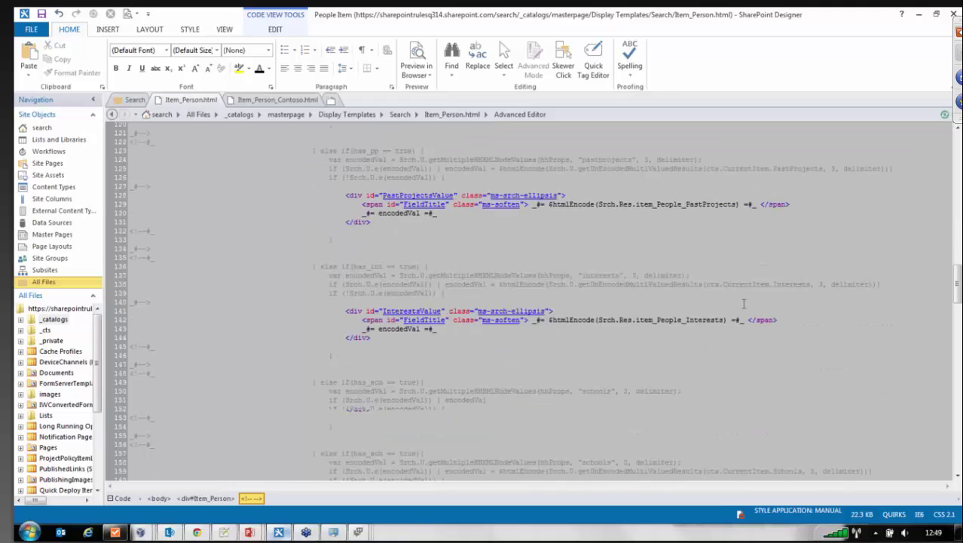
scroll(744, 303, "down", 6)
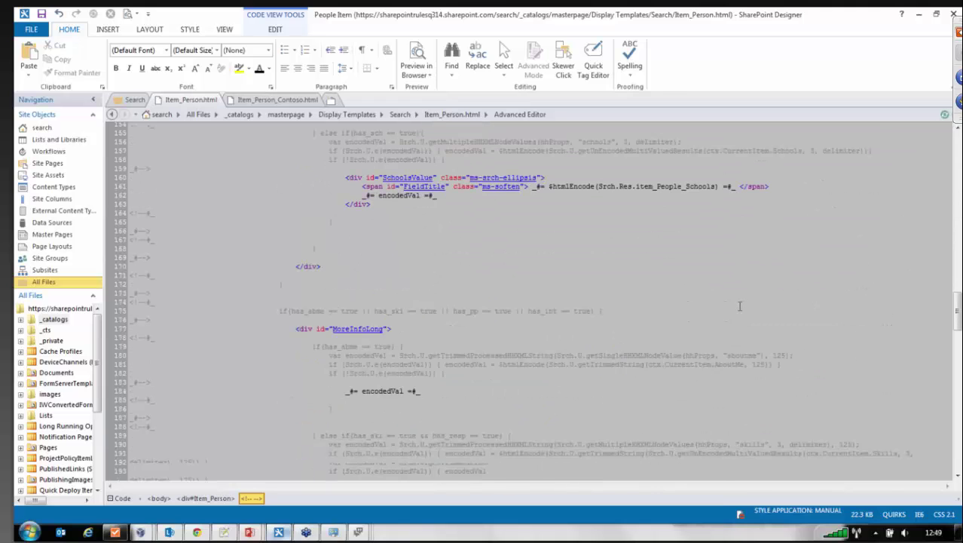
scroll(739, 305, "down", 6)
scroll(365, 207, "down", 12)
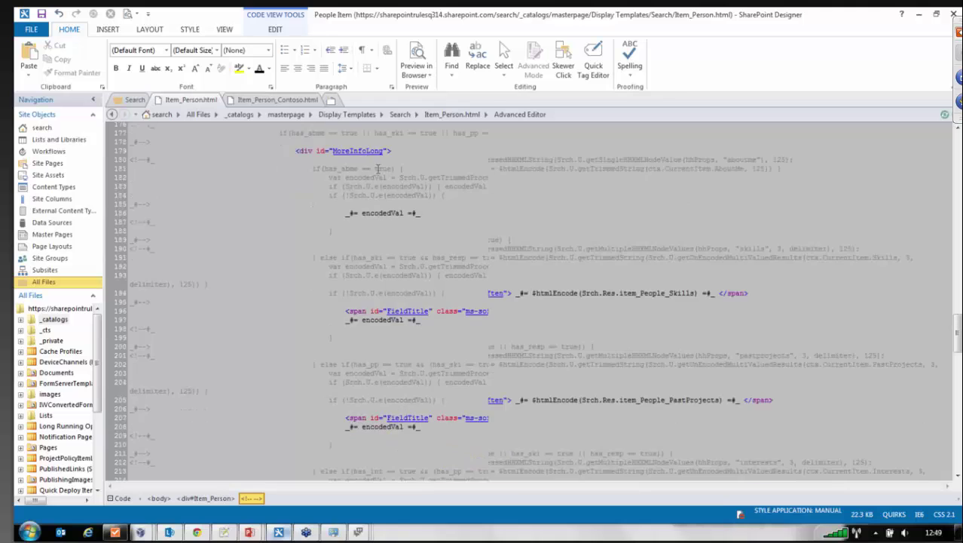
scroll(426, 180, "up", 3)
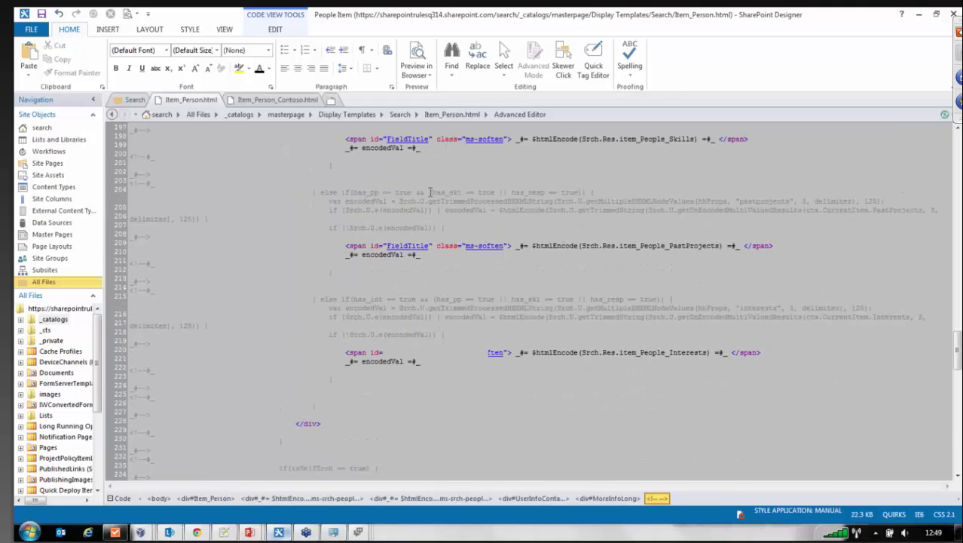
scroll(430, 193, "up", 11)
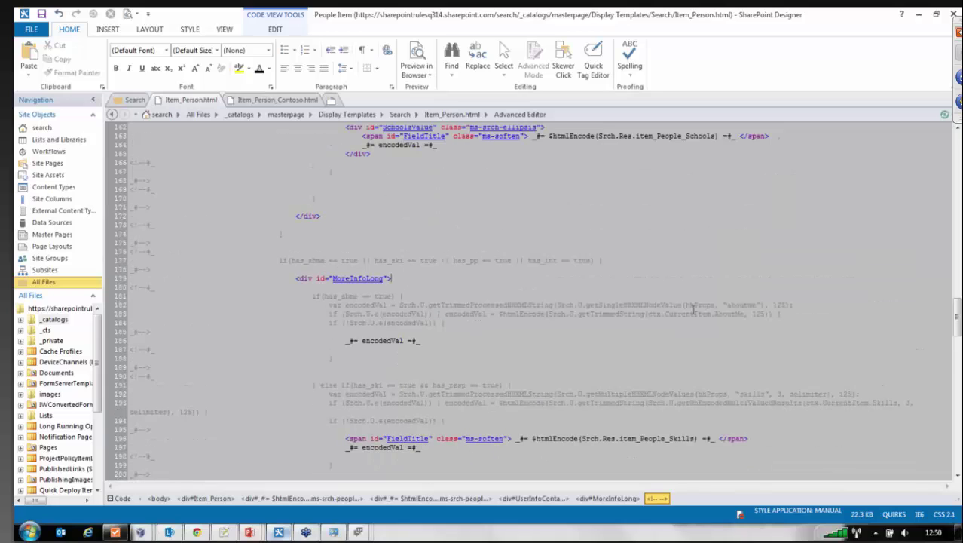
double_click(729, 313)
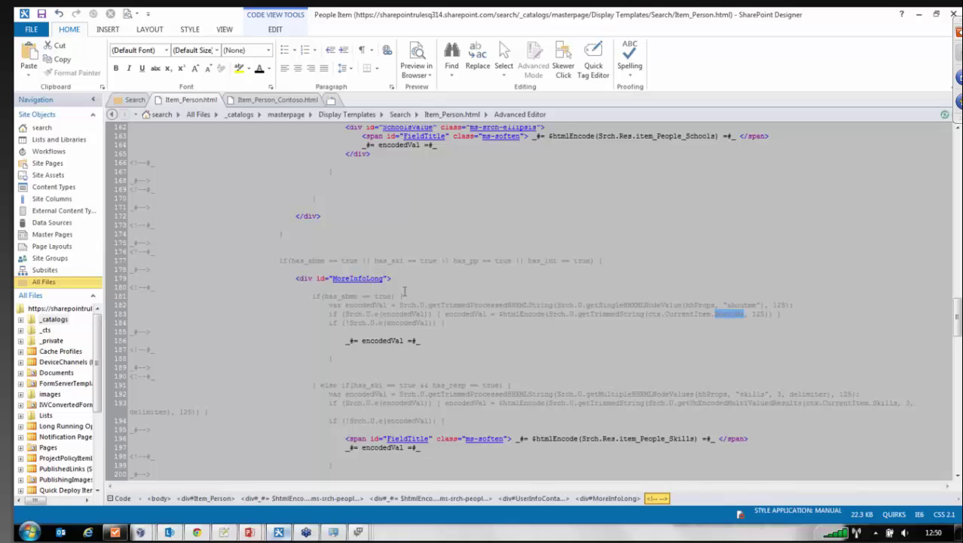
Return from the Contoso template to the list of search display templates and select Item_Person_Contoso.html.
left_click(284, 103)
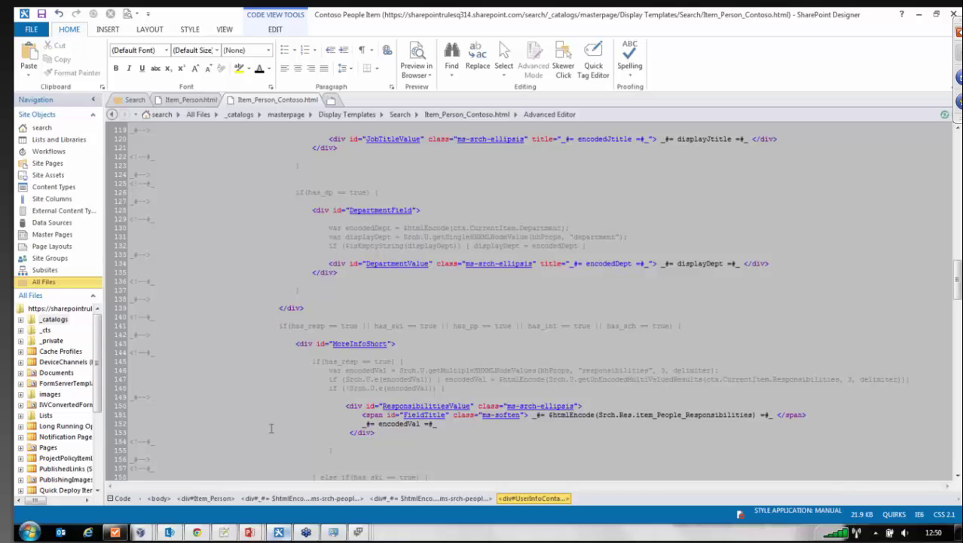
left_click(199, 534)
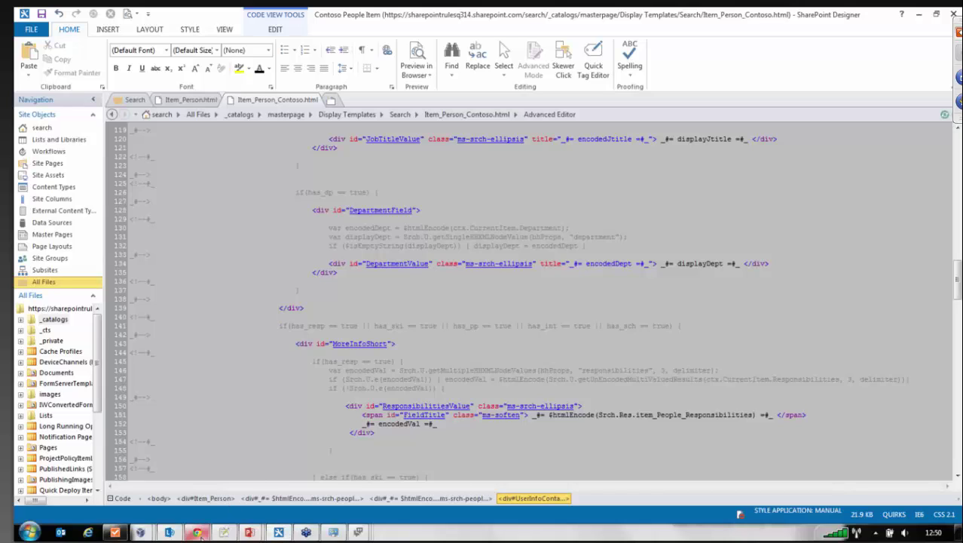
left_click(130, 99)
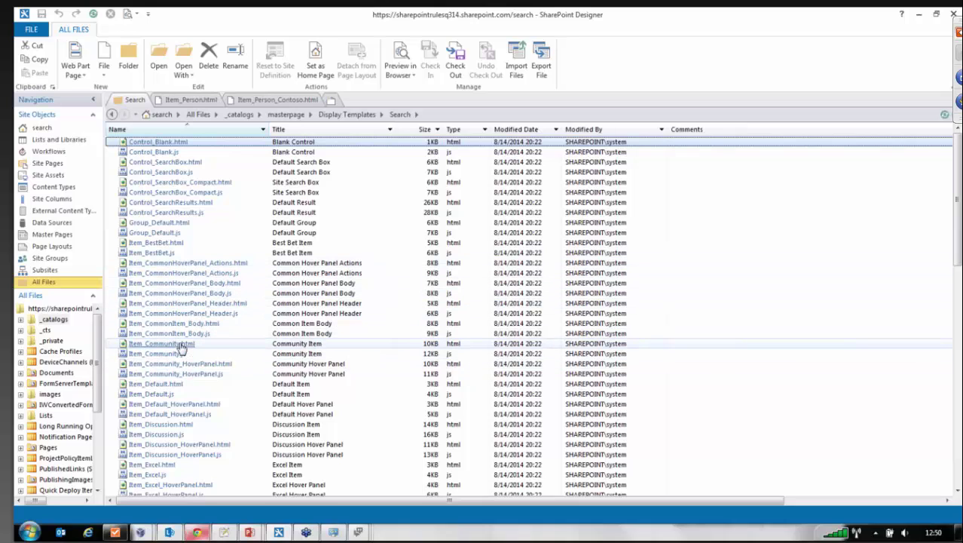
scroll(180, 354, "down", 8)
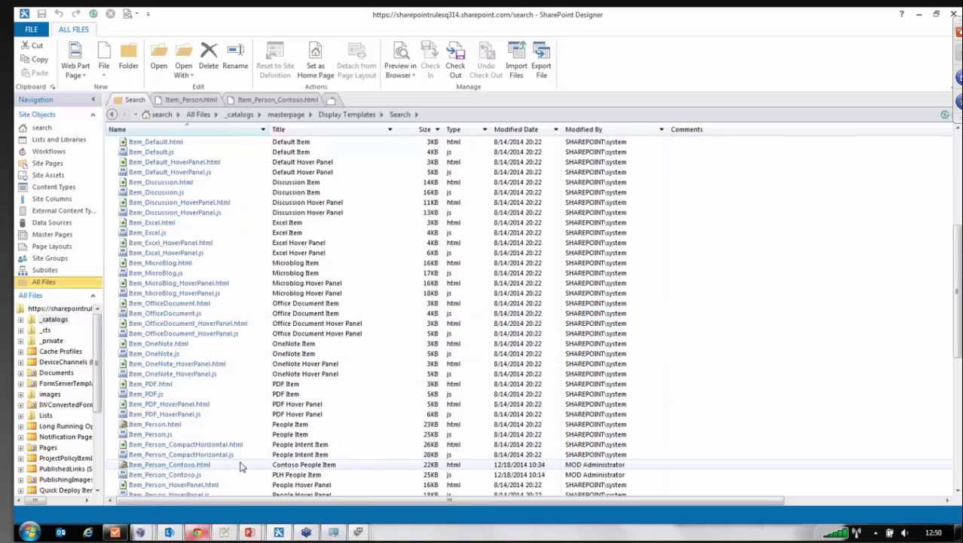
scroll(275, 464, "down", 1)
scroll(275, 463, "down", 3)
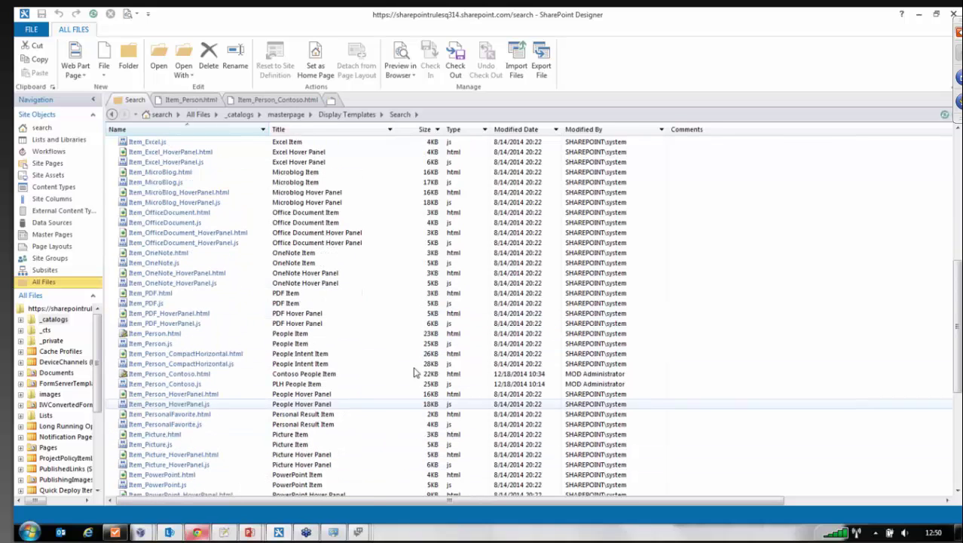
left_click(490, 374)
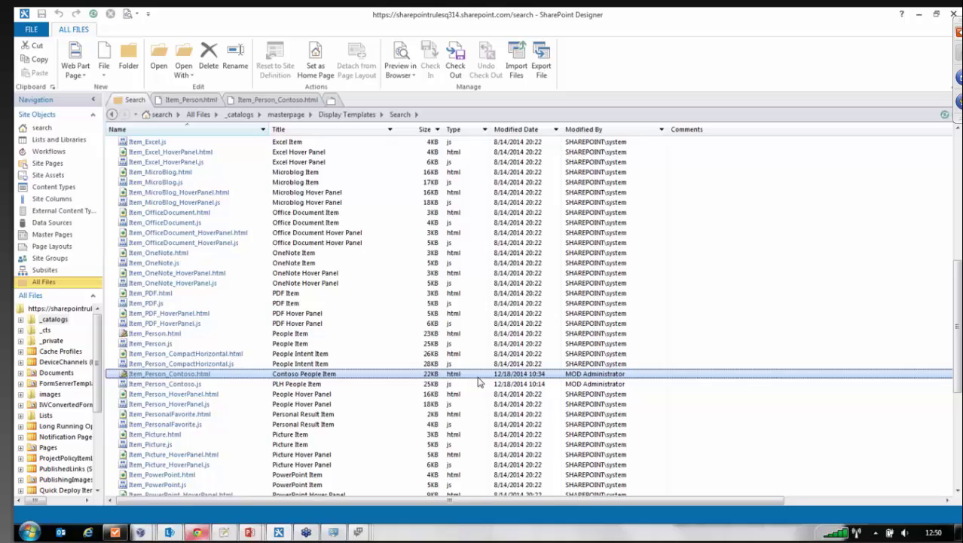
Switch to Chrome and set the Search Results web part to use a single template, with Contoso People Item as item display template.
left_click(199, 532)
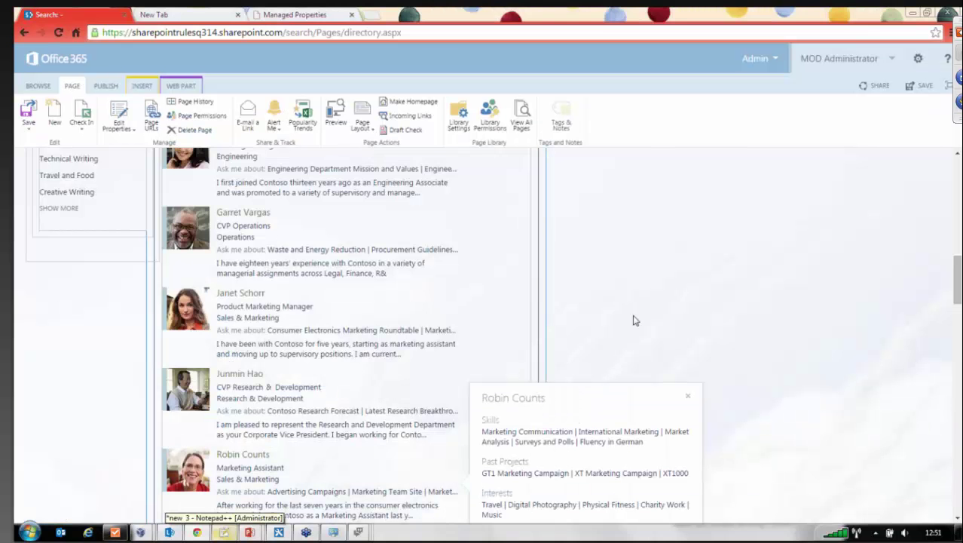
scroll(634, 321, "up", 1)
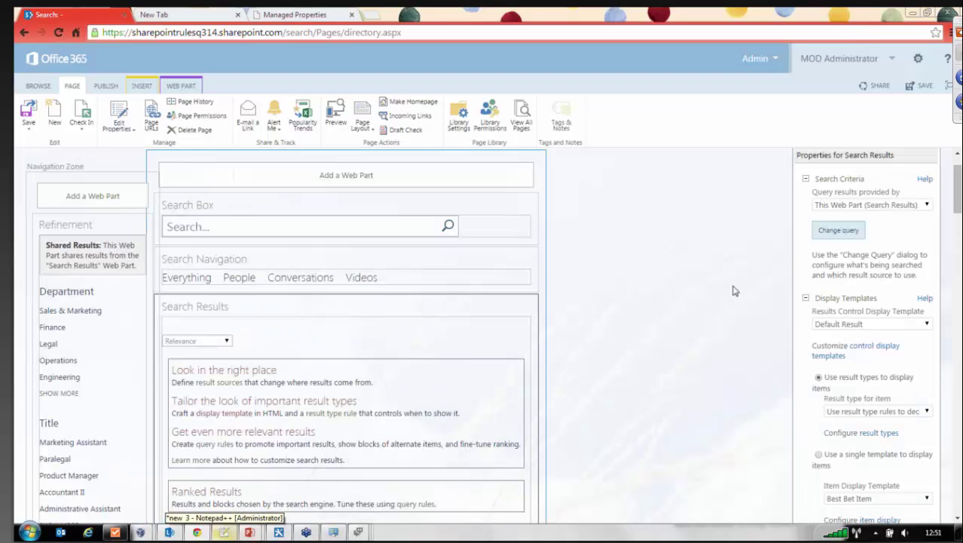
scroll(818, 287, "down", 1)
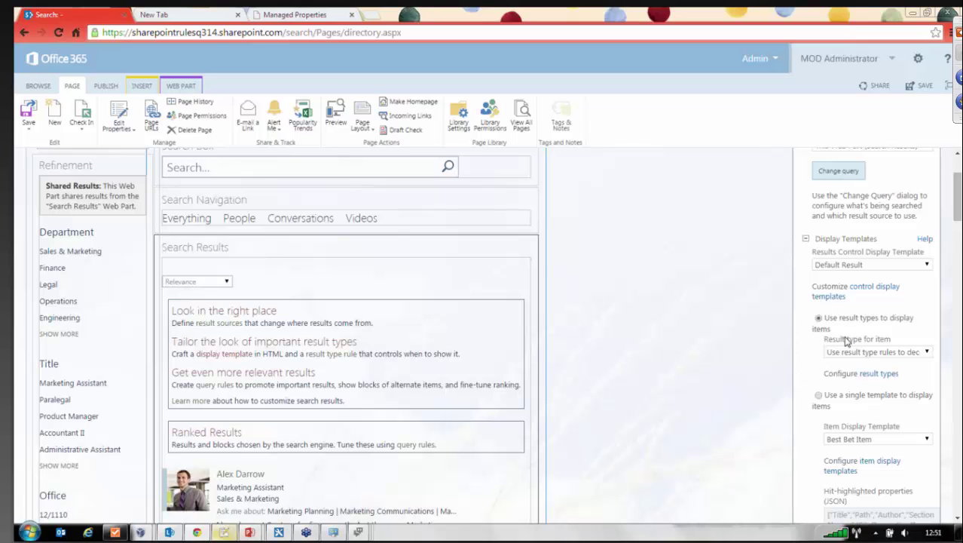
scroll(846, 340, "down", 1)
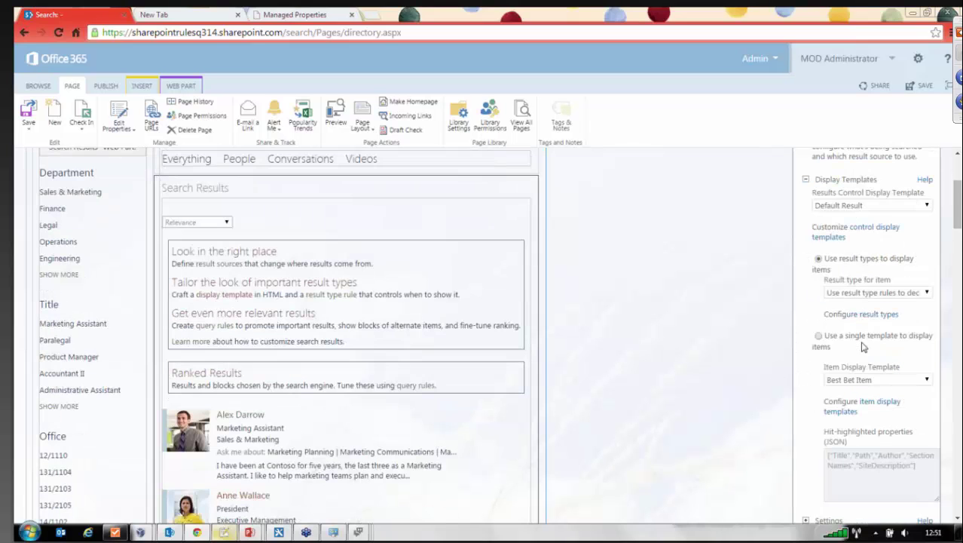
left_click(819, 338)
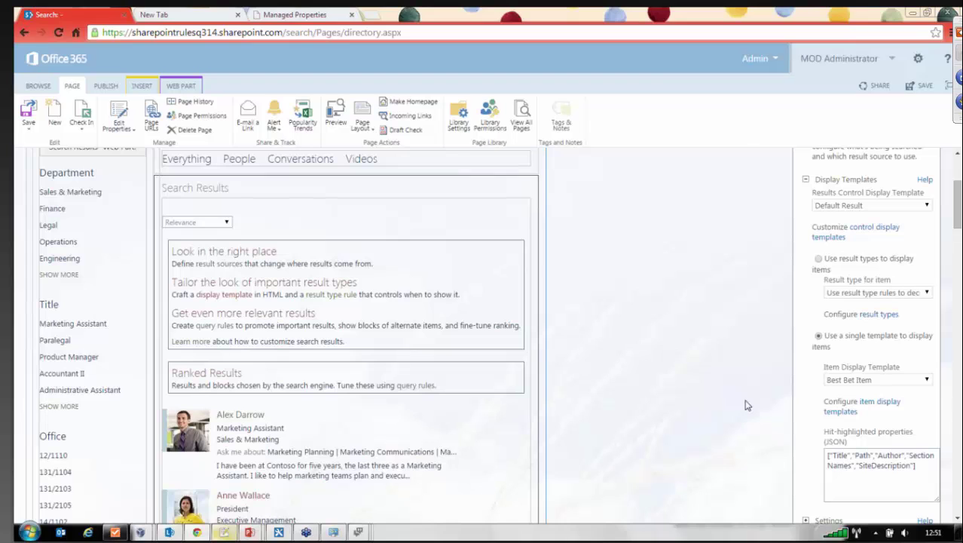
scroll(829, 347, "down", 1)
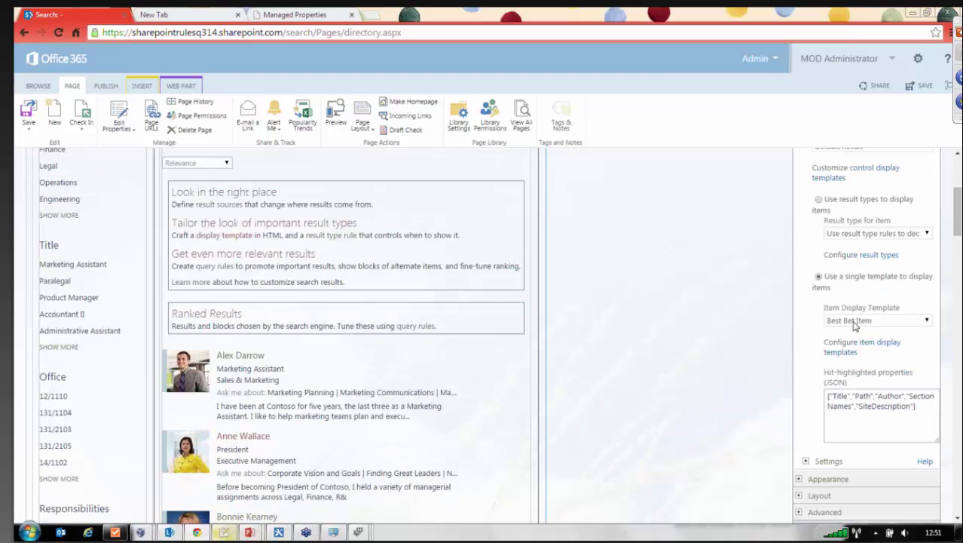
left_click(855, 322)
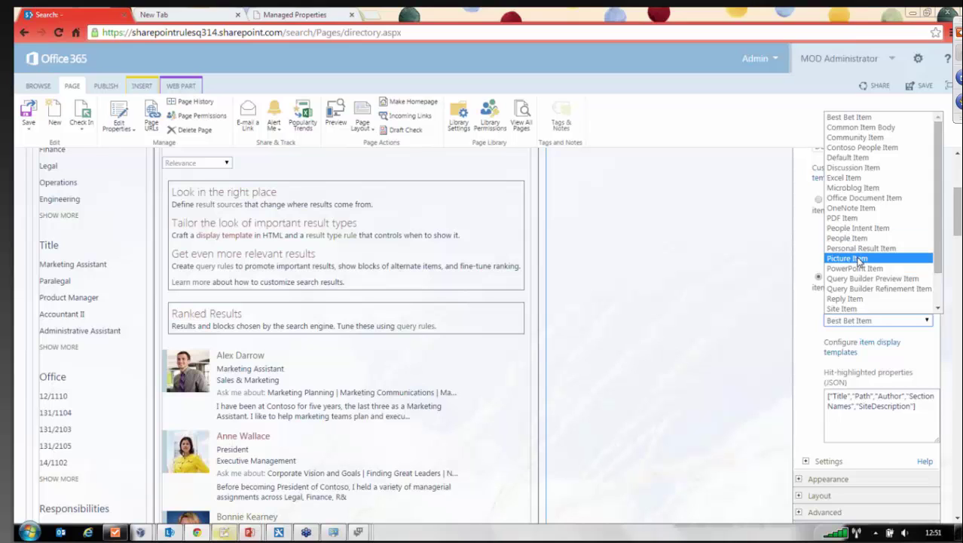
left_click(859, 147)
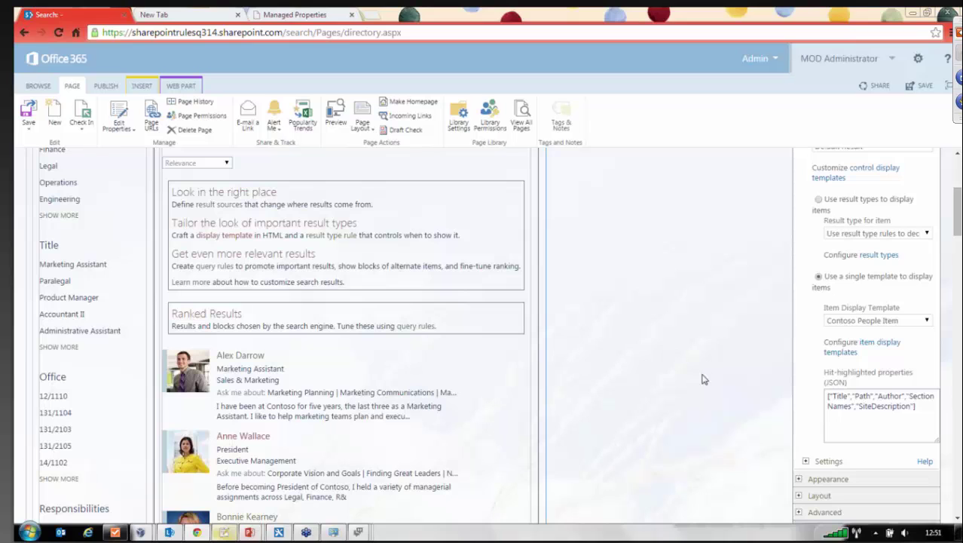
Apply the web part settings, check the people results and save the directory page.
scroll(702, 379, "down", 1)
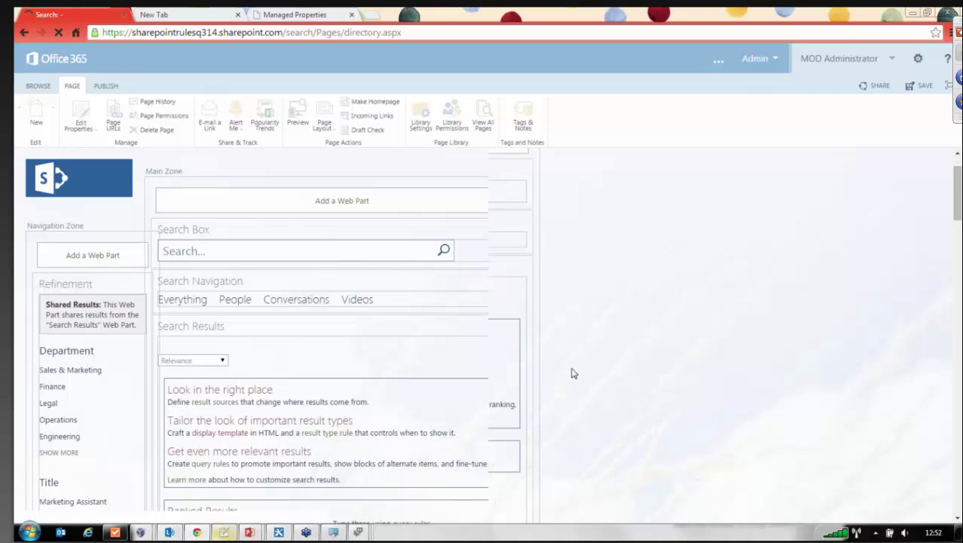
scroll(572, 373, "down", 1)
scroll(362, 355, "down", 4)
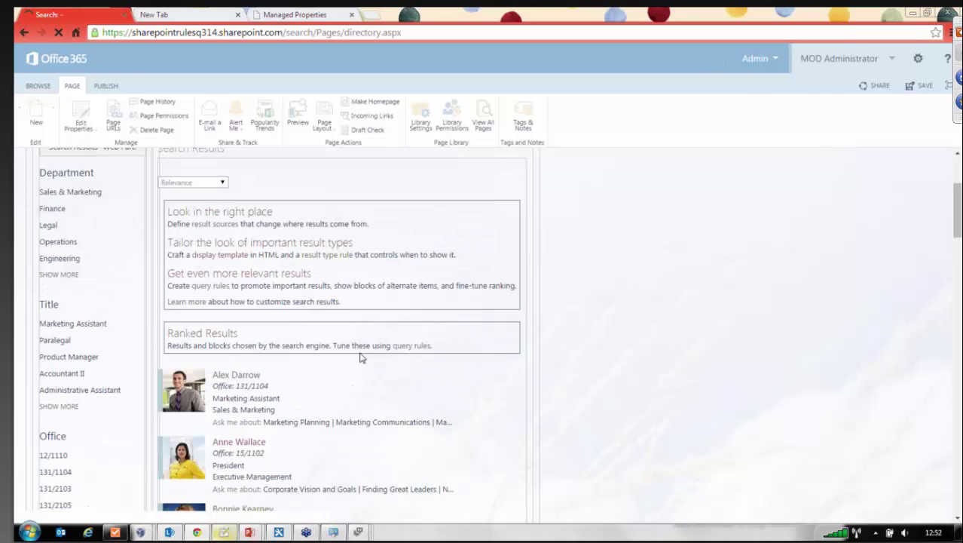
scroll(284, 280, "up", 1)
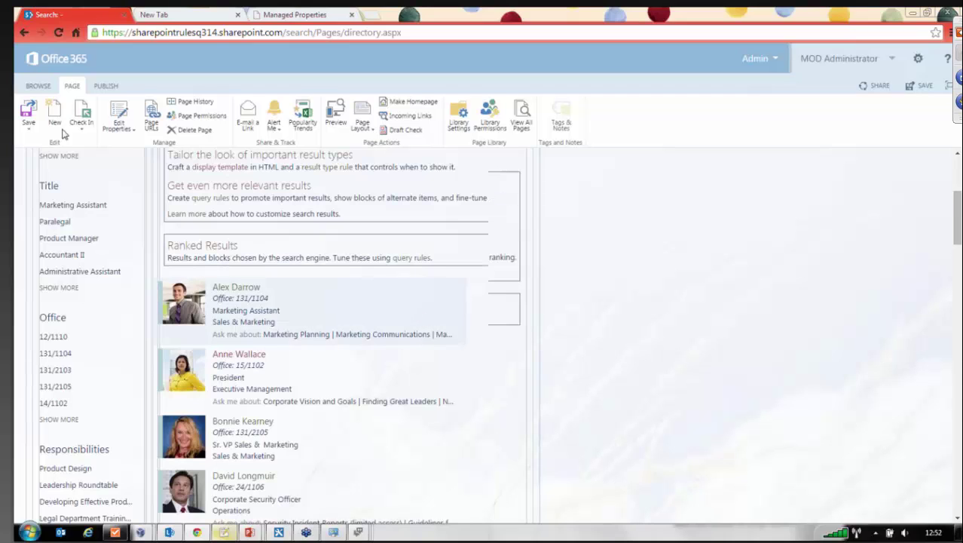
scroll(65, 134, "up", 2)
left_click(29, 113)
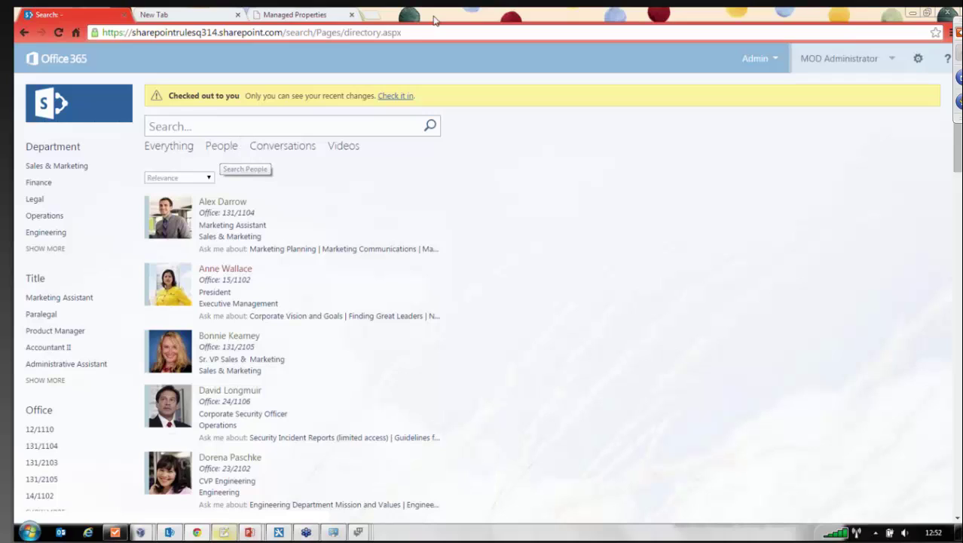
Open the search site's settings and go to the site-level Search Settings page.
left_click_drag(389, 33, 351, 33)
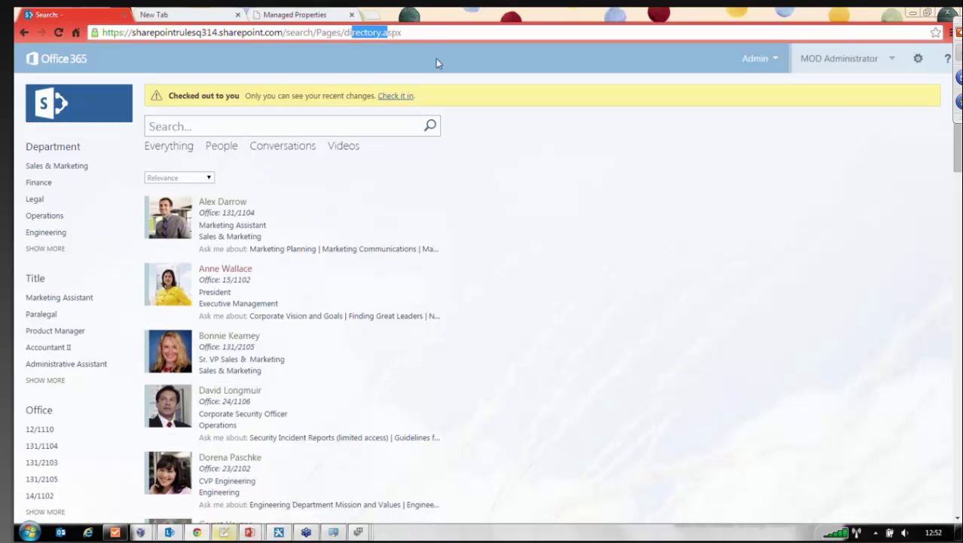
left_click(529, 139)
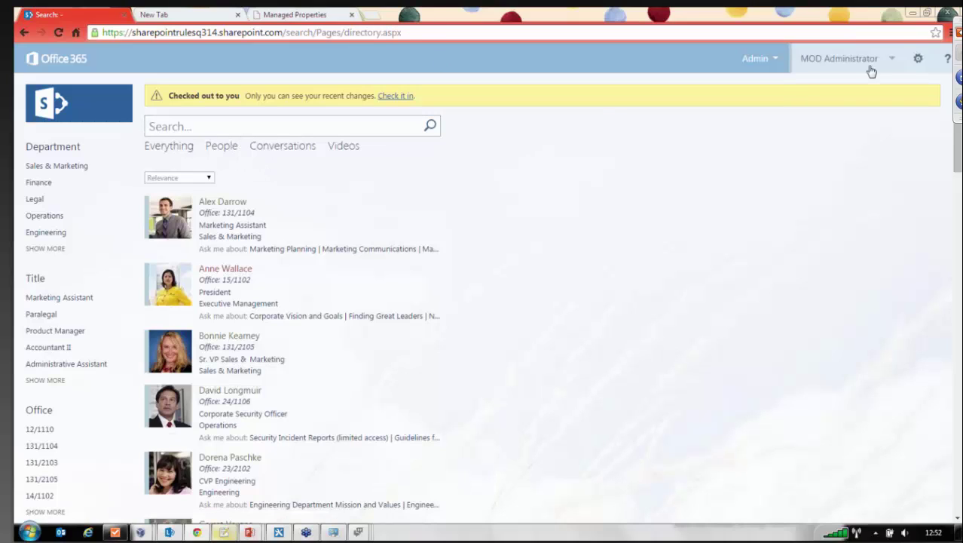
left_click(916, 73)
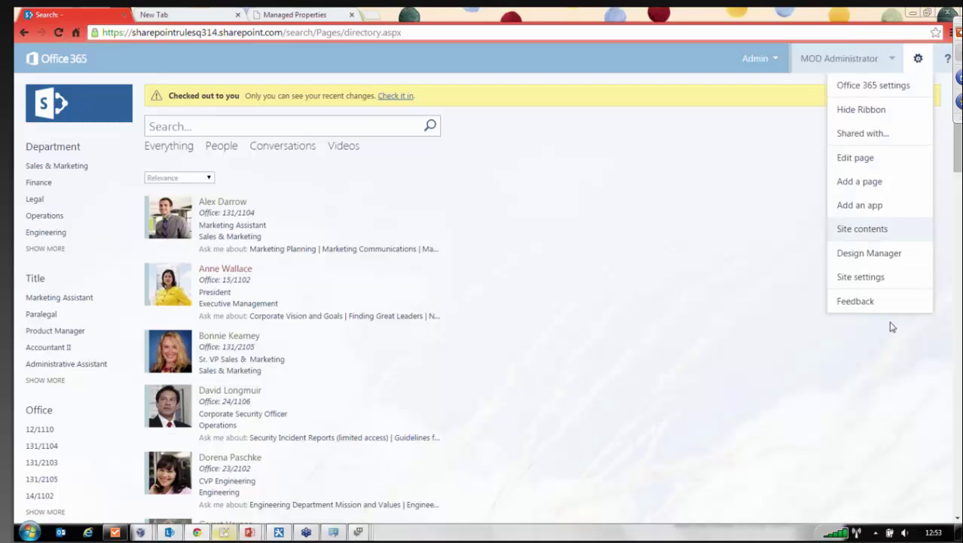
left_click(861, 277)
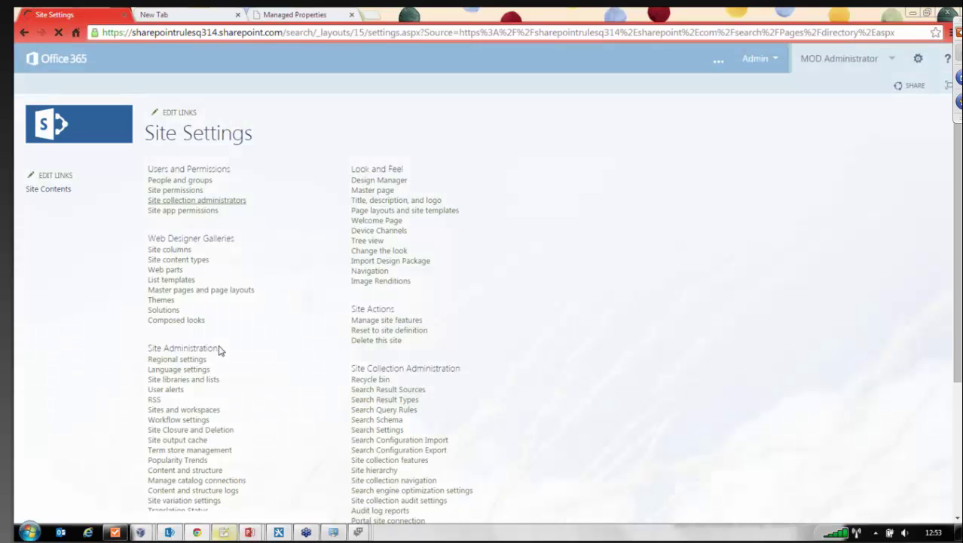
scroll(226, 354, "down", 5)
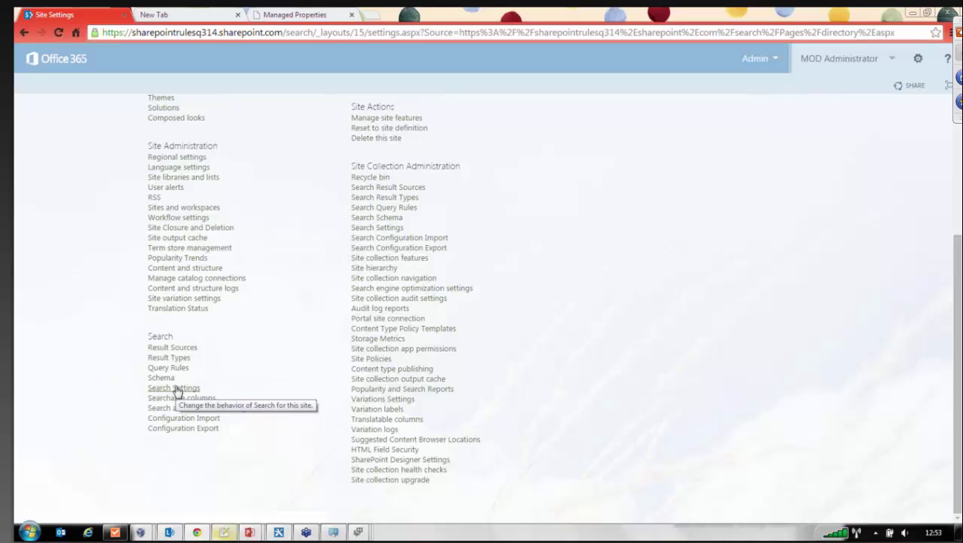
scroll(270, 296, "up", 3)
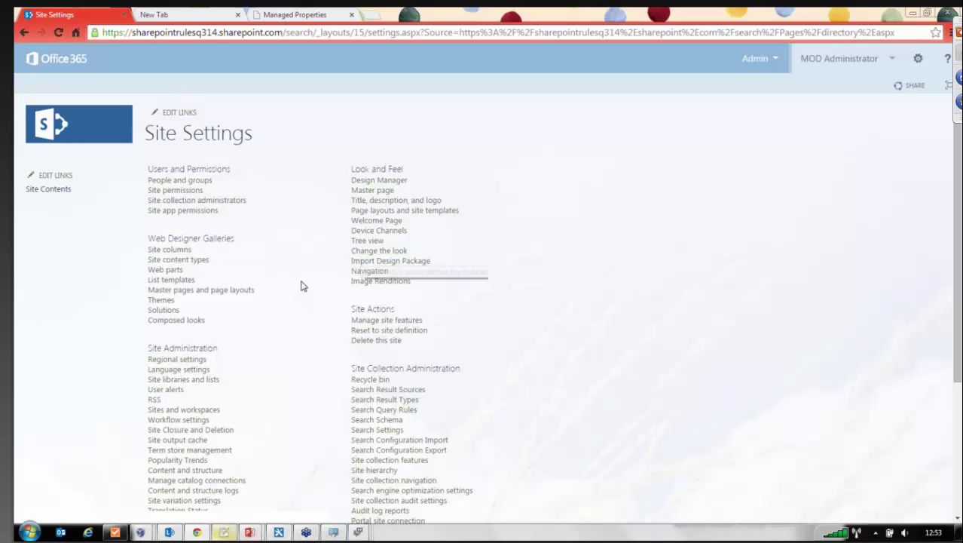
scroll(290, 280, "down", 3)
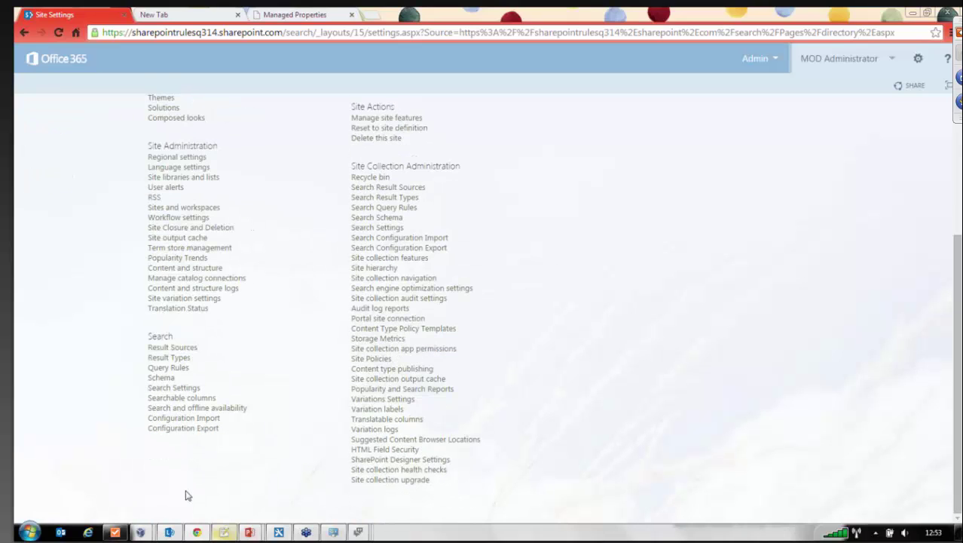
left_click(178, 389)
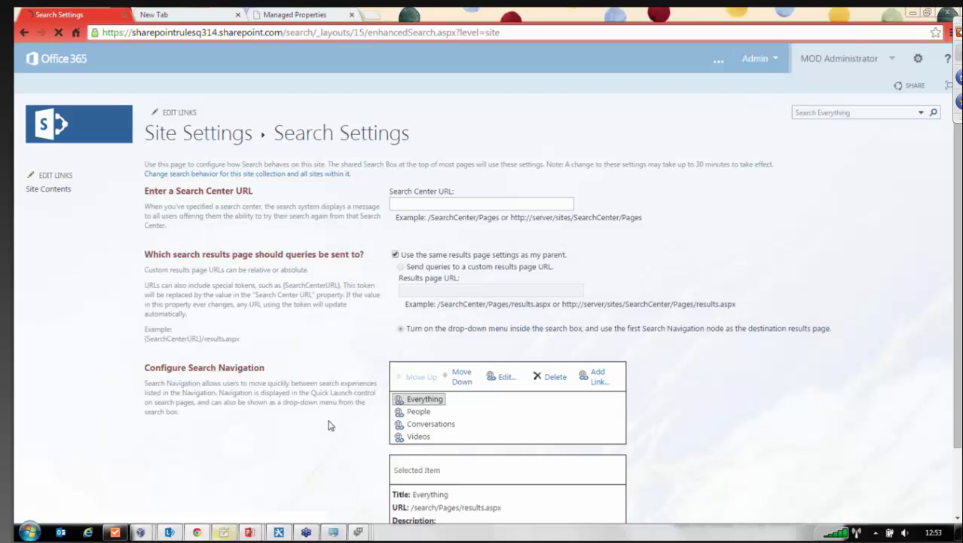
Delete the People link from the search navigation configuration.
scroll(398, 400, "down", 1)
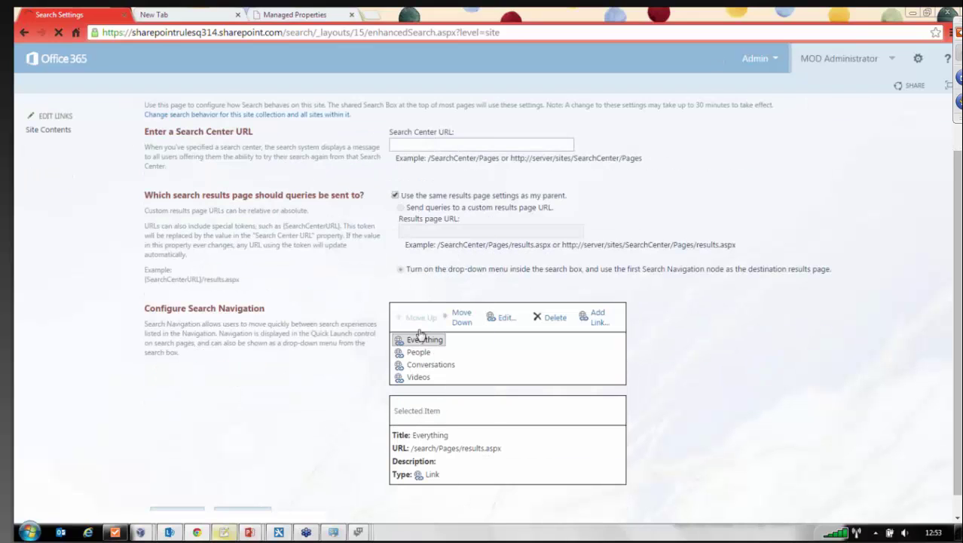
scroll(415, 339, "down", 1)
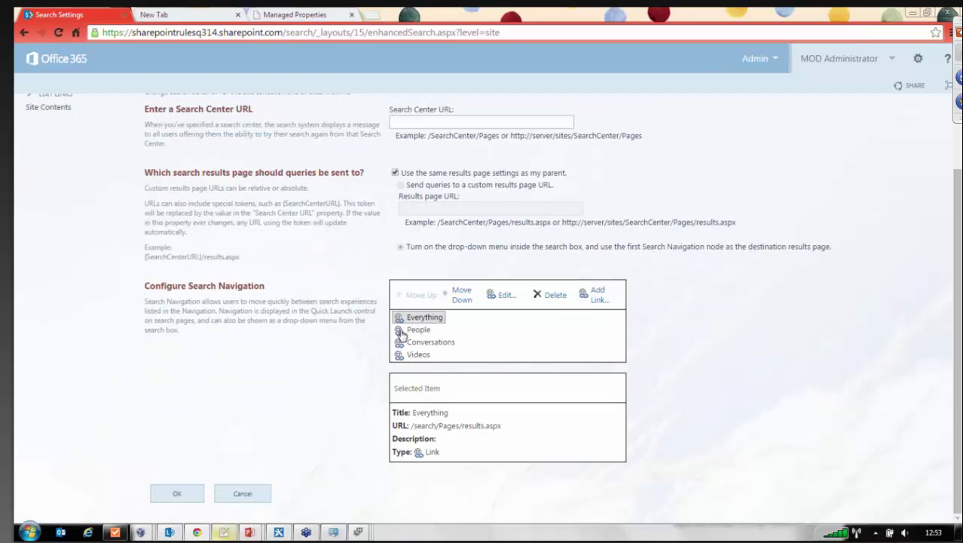
left_click(413, 331)
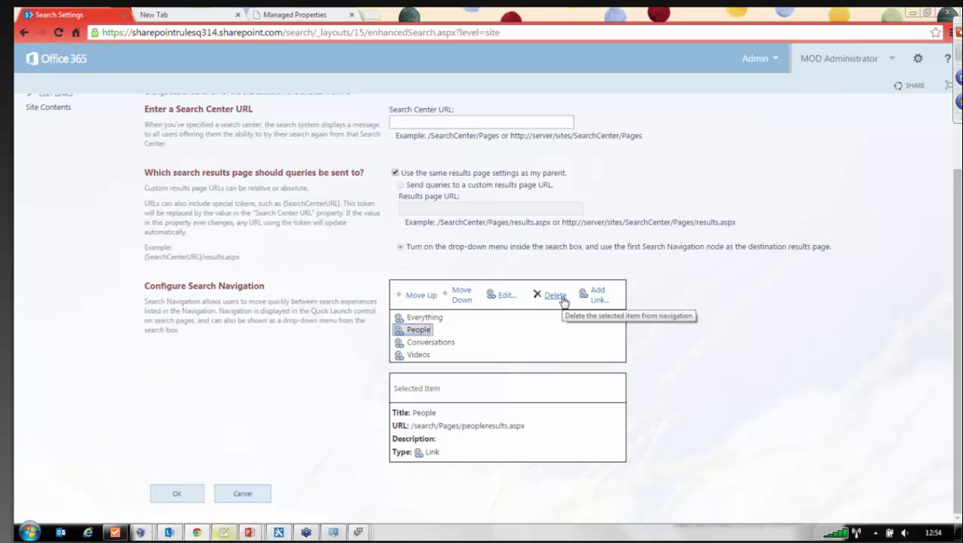
Add a search navigation link titled Employee Directory that points to /search/Pages/directory.aspx, picked from the Pages library.
scroll(518, 351, "up", 1)
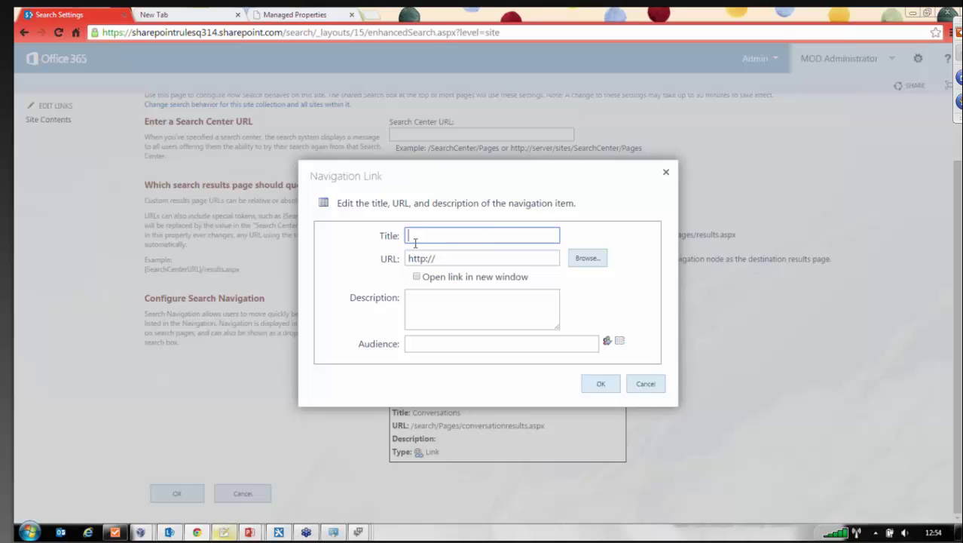
type("Employ")
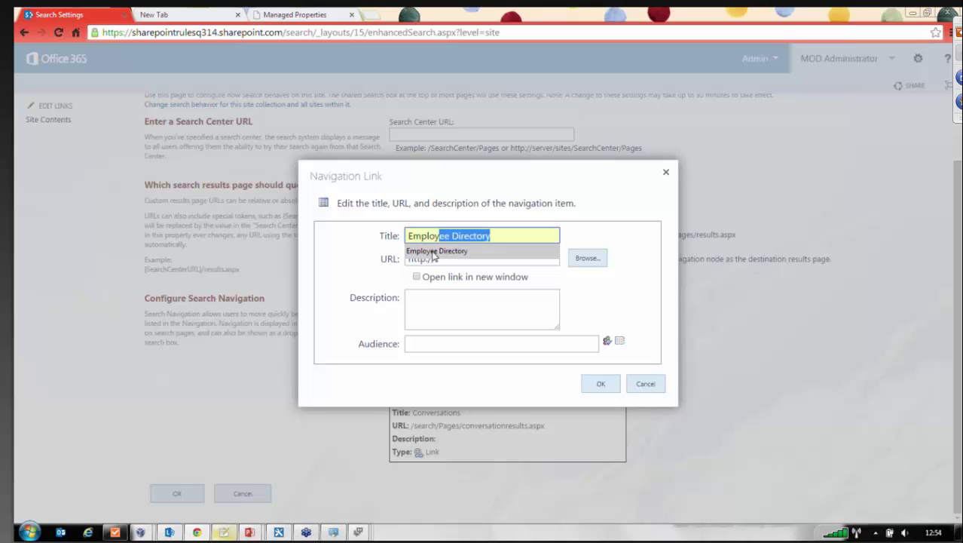
left_click(419, 250)
left_click(455, 258)
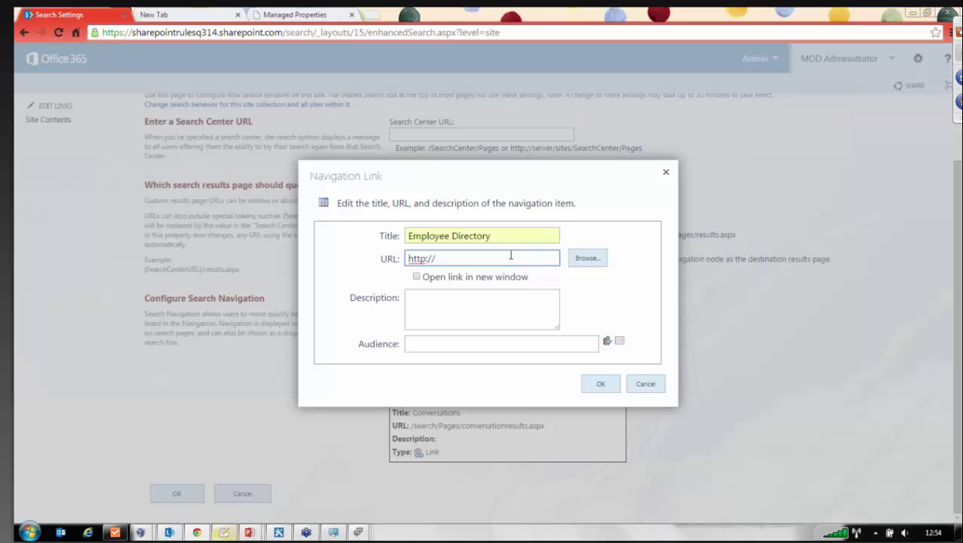
left_click(583, 265)
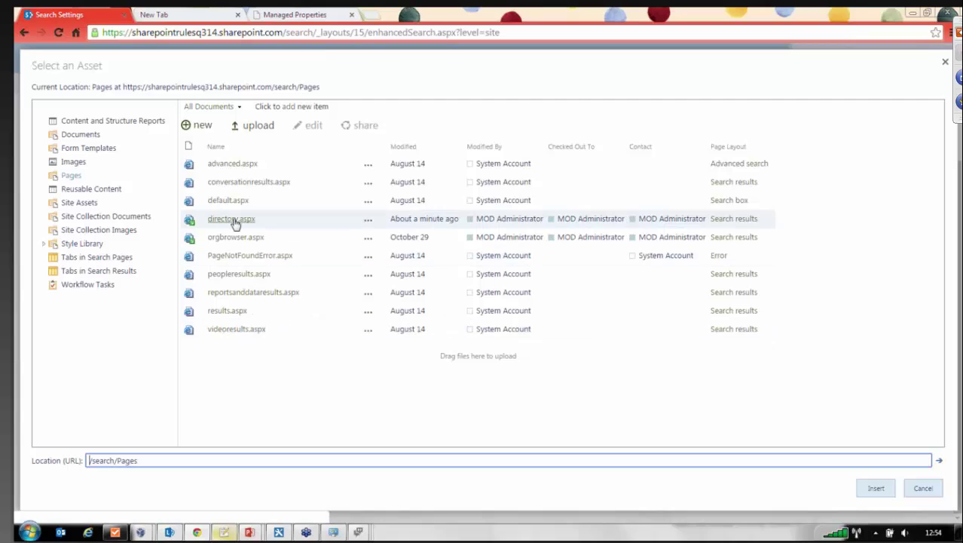
left_click(233, 219)
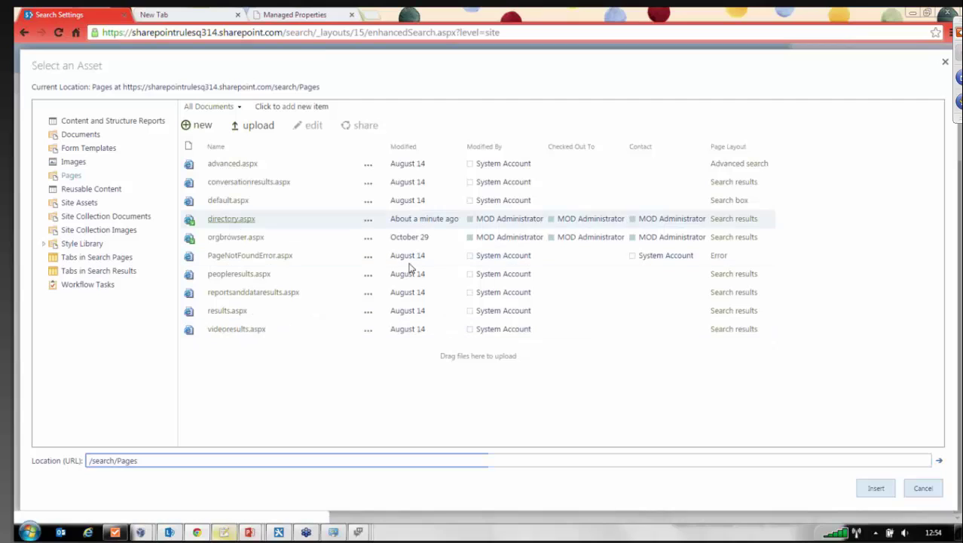
left_click(876, 488)
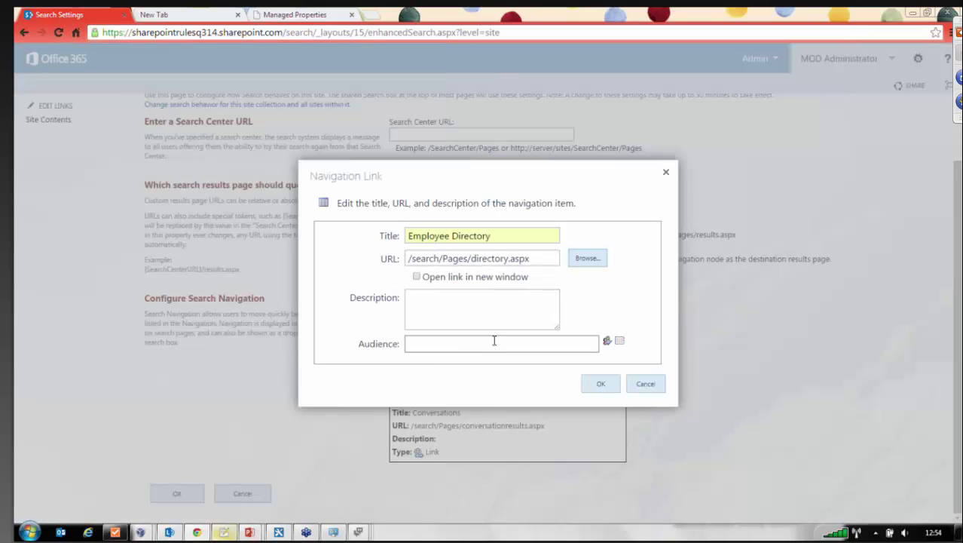
left_click(602, 386)
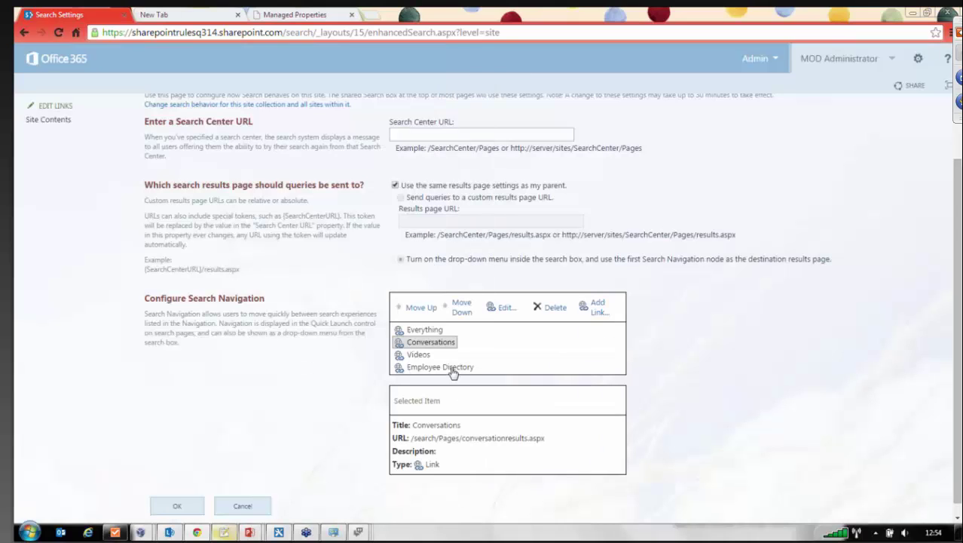
Move the Employee Directory link up to directly below Everything in the search navigation and save the search settings.
left_click(455, 368)
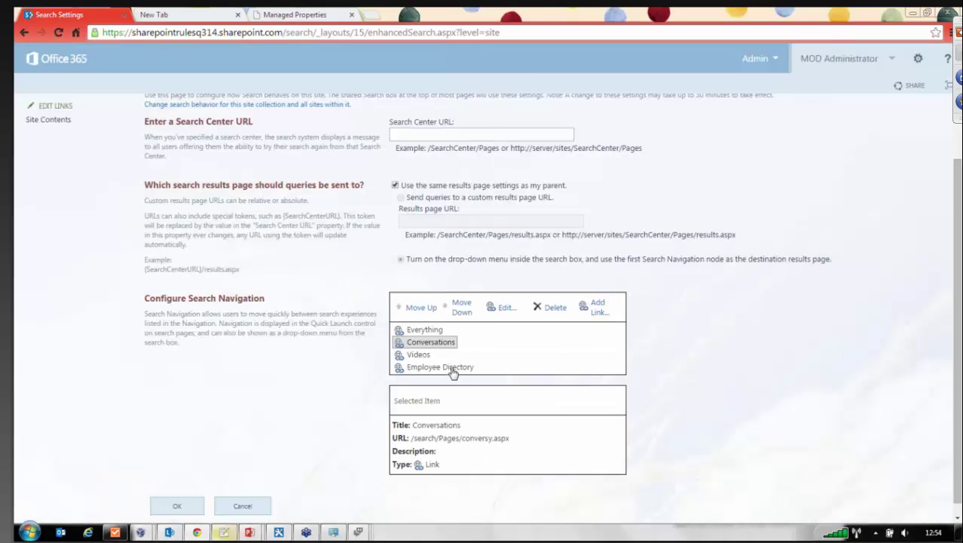
left_click(413, 308)
left_click(413, 307)
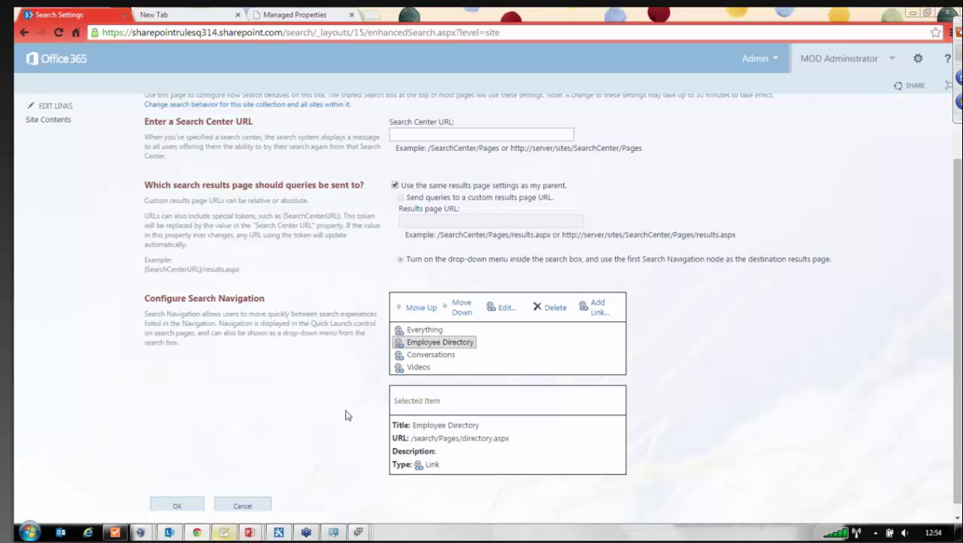
left_click(161, 504)
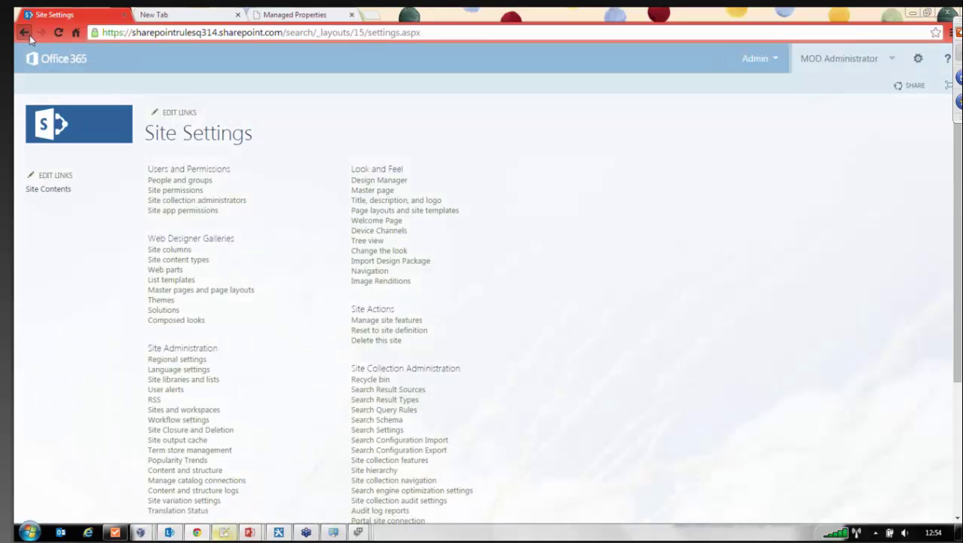
Return to the directory.aspx page and put it into edit mode.
right_click(30, 39)
left_click(45, 99)
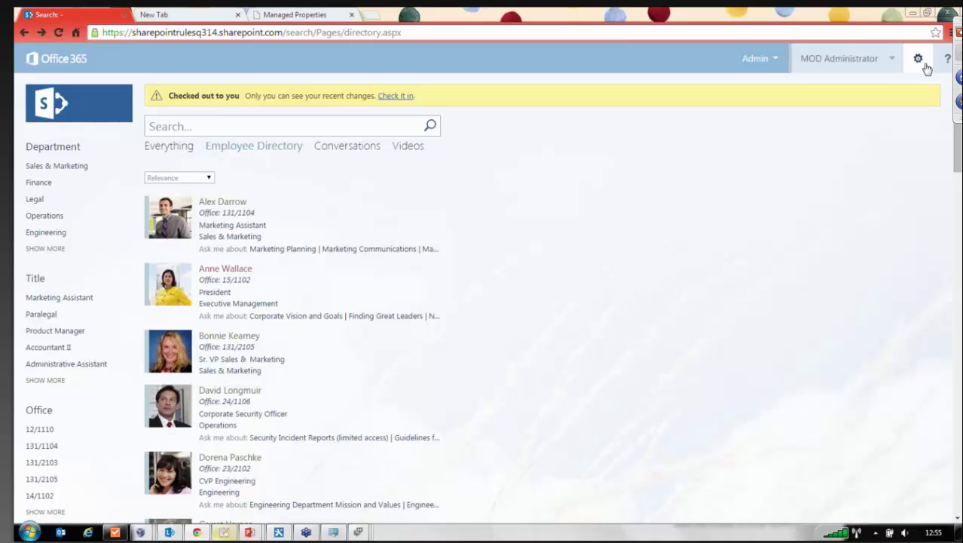
left_click(919, 60)
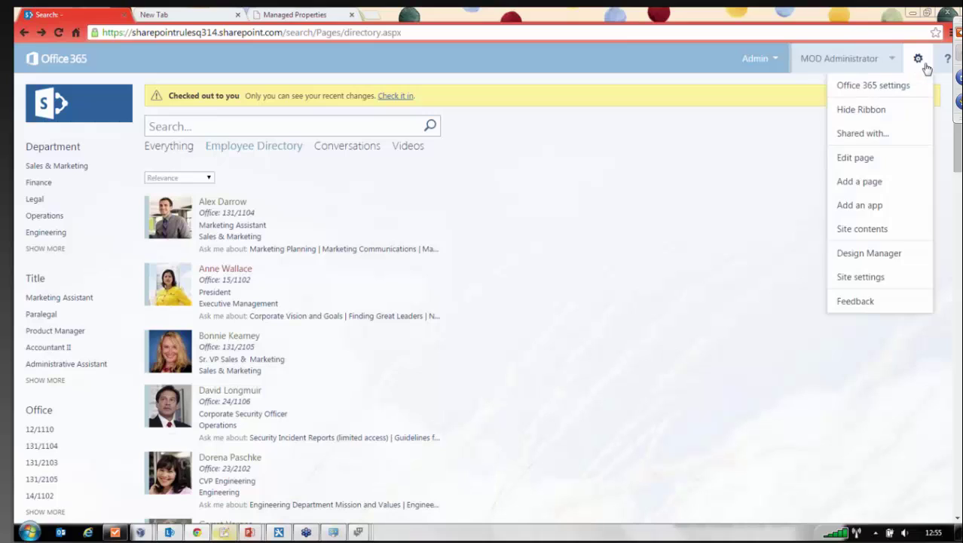
left_click(857, 158)
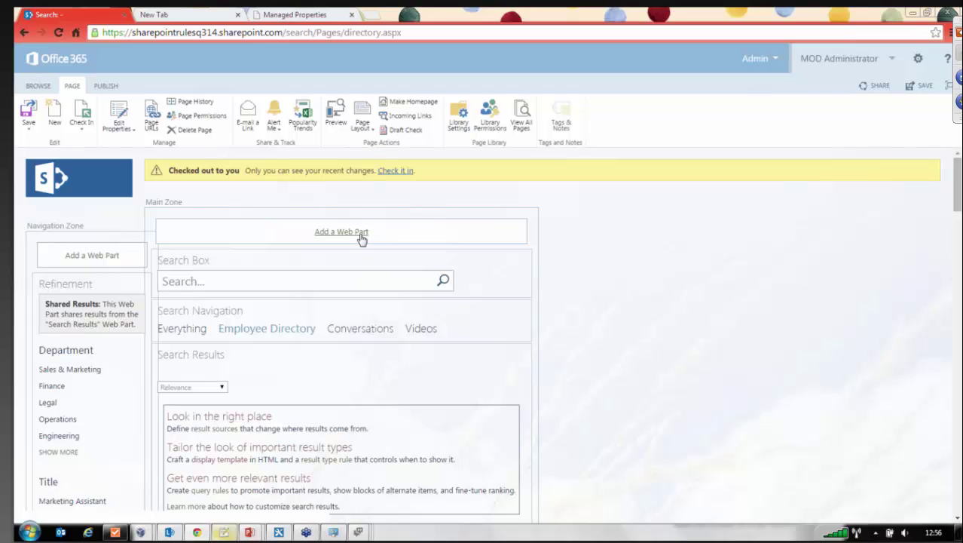
Add a Content Editor web part from the Media and Content category to the page's Main Zone.
left_click(359, 235)
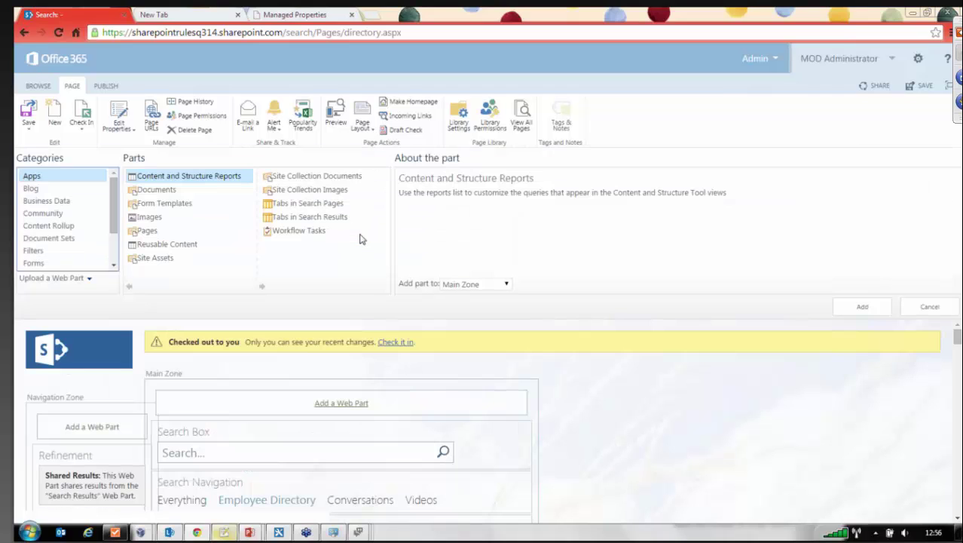
scroll(111, 210, "down", 3)
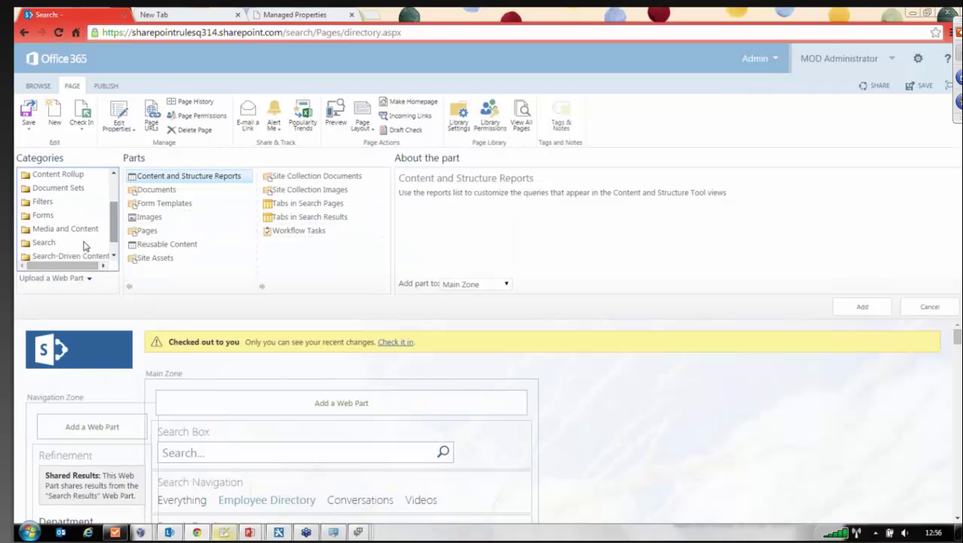
left_click(76, 229)
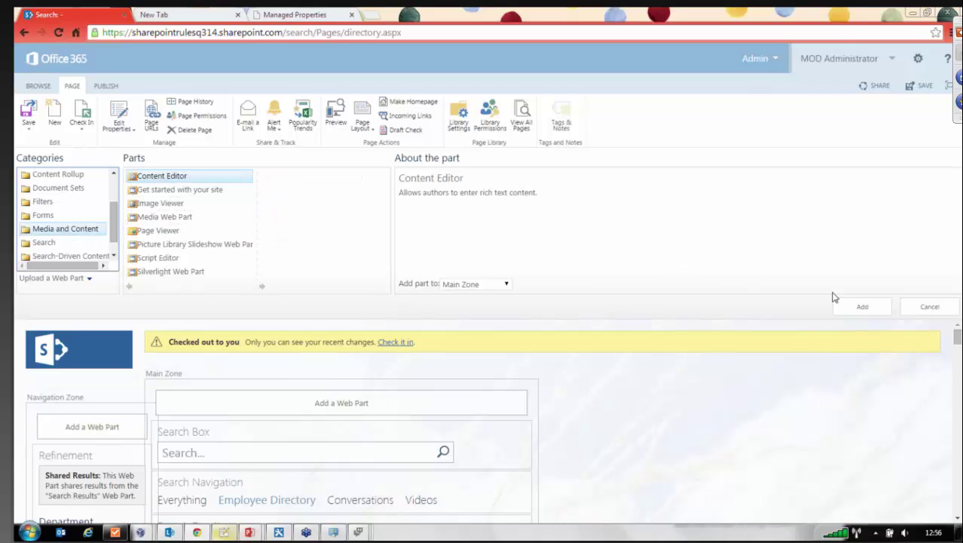
left_click(864, 312)
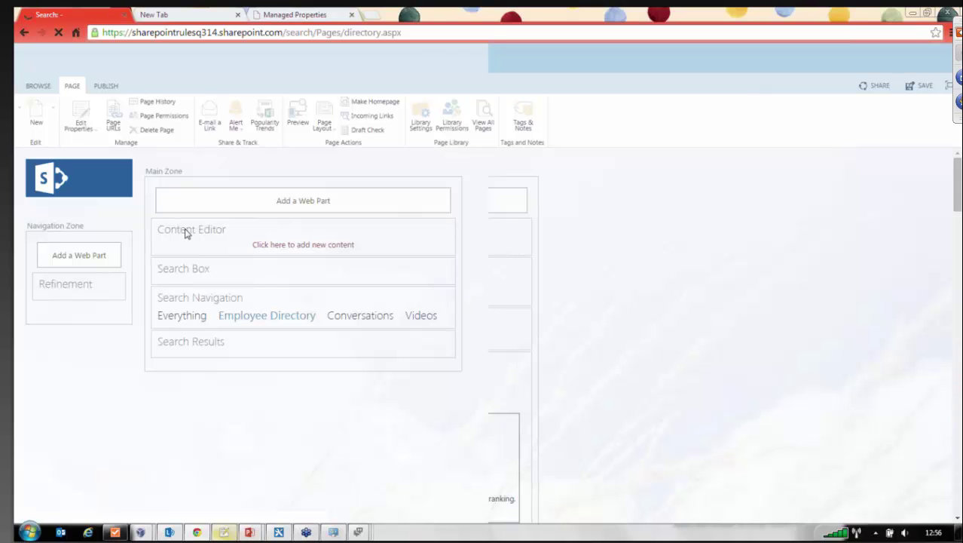
Try to move the Content Editor web part down below the search box and search navigation.
left_click_drag(197, 376, 194, 383)
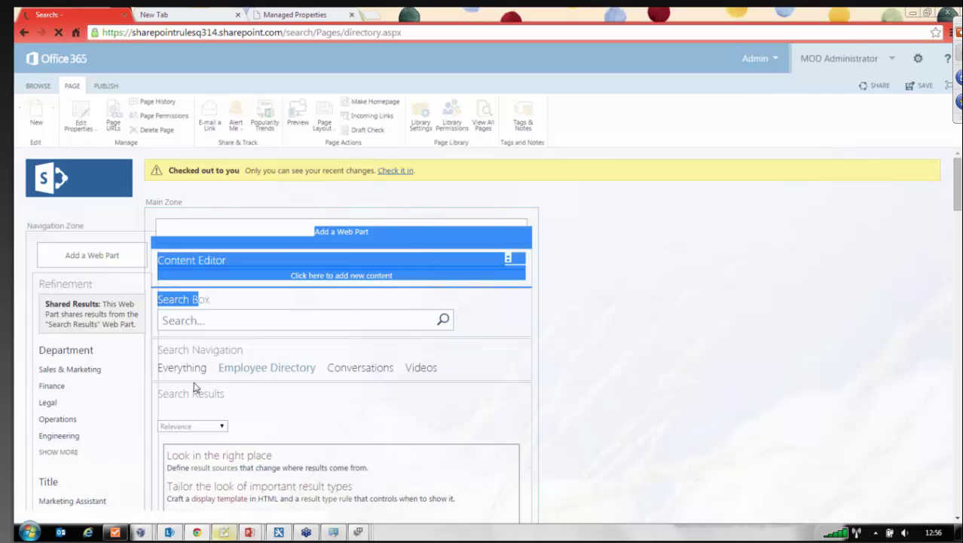
left_click(289, 264)
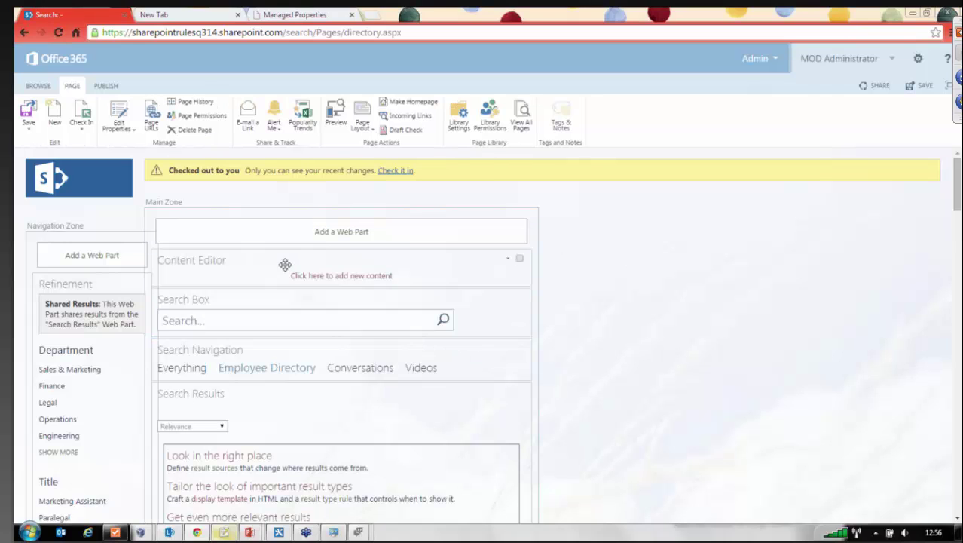
left_click_drag(235, 293, 232, 324)
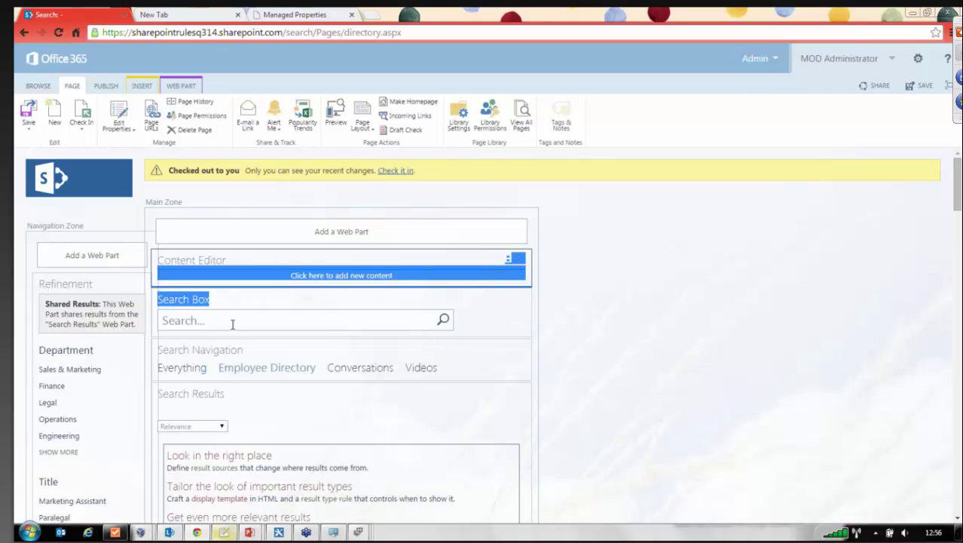
left_click(236, 256)
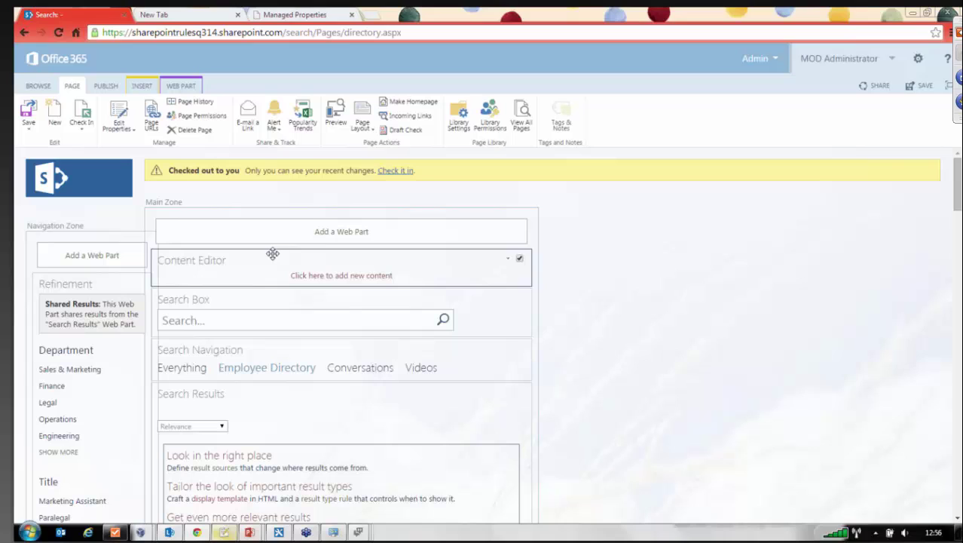
Set the Content Editor web part's zone index to 4 in its layout settings, placing it between Search Navigation and Search Results.
left_click(507, 258)
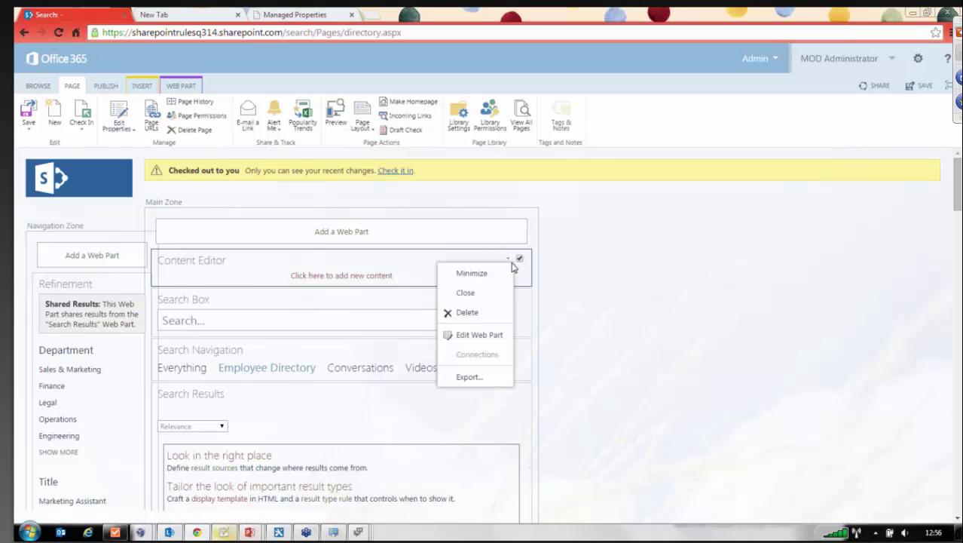
left_click(477, 336)
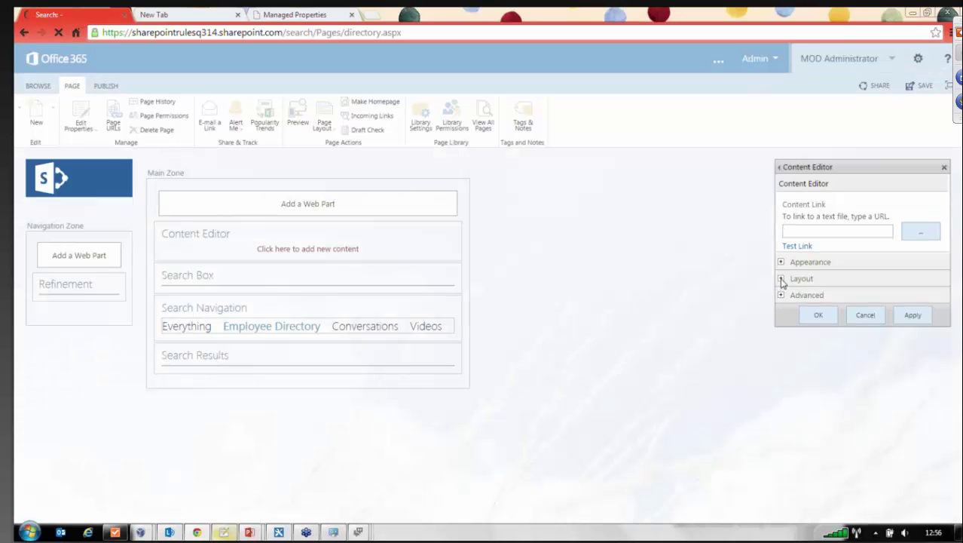
left_click(782, 280)
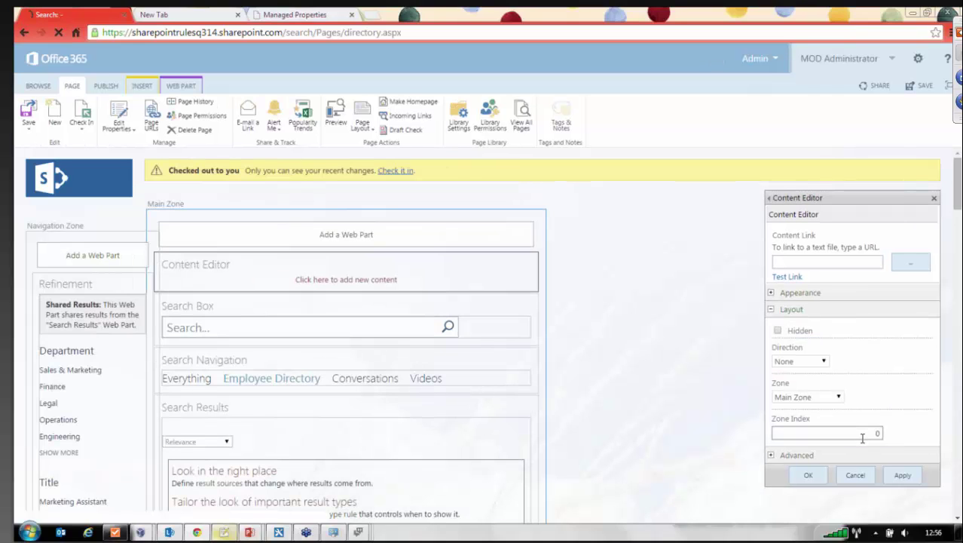
left_click_drag(864, 438, 897, 433)
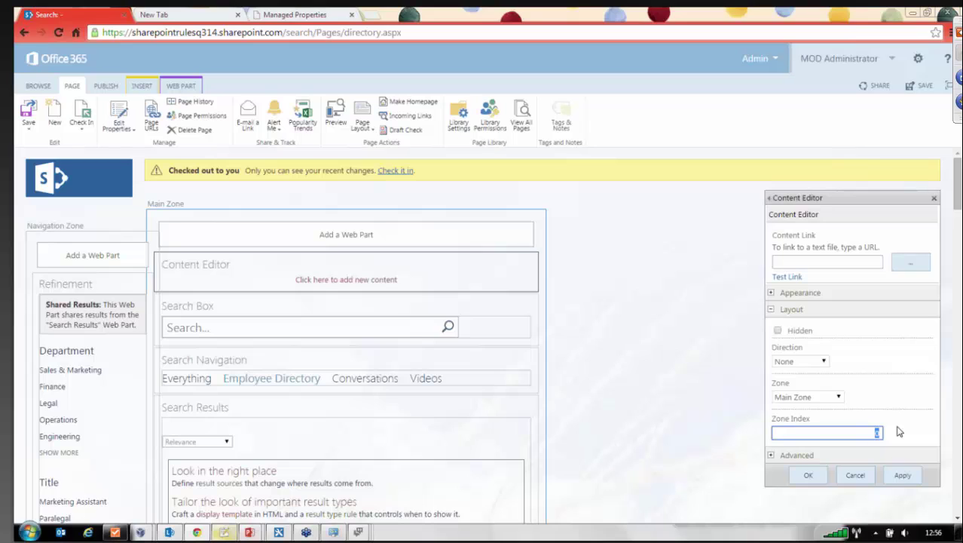
type("2")
left_click(902, 476)
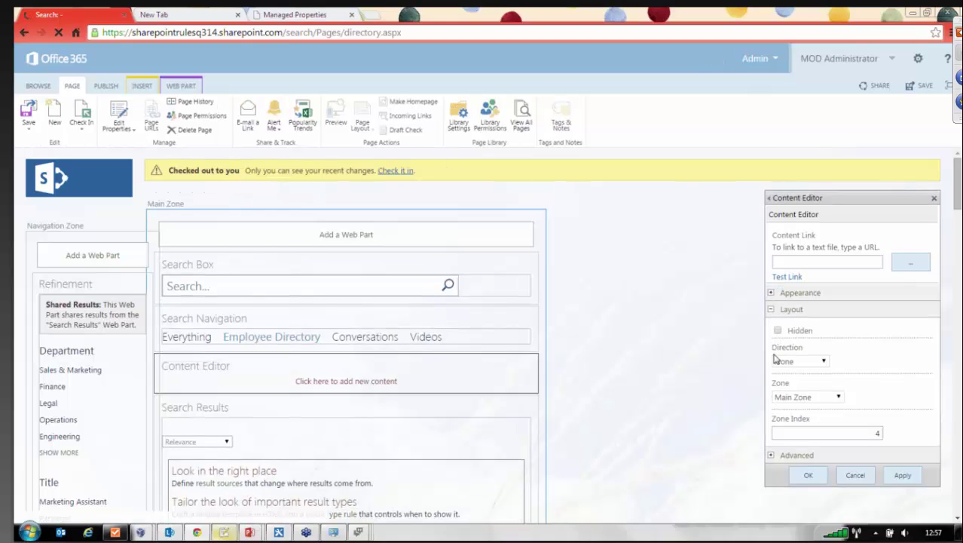
Set the Content Editor web part's chrome type to None in its appearance settings and apply the change.
left_click(770, 293)
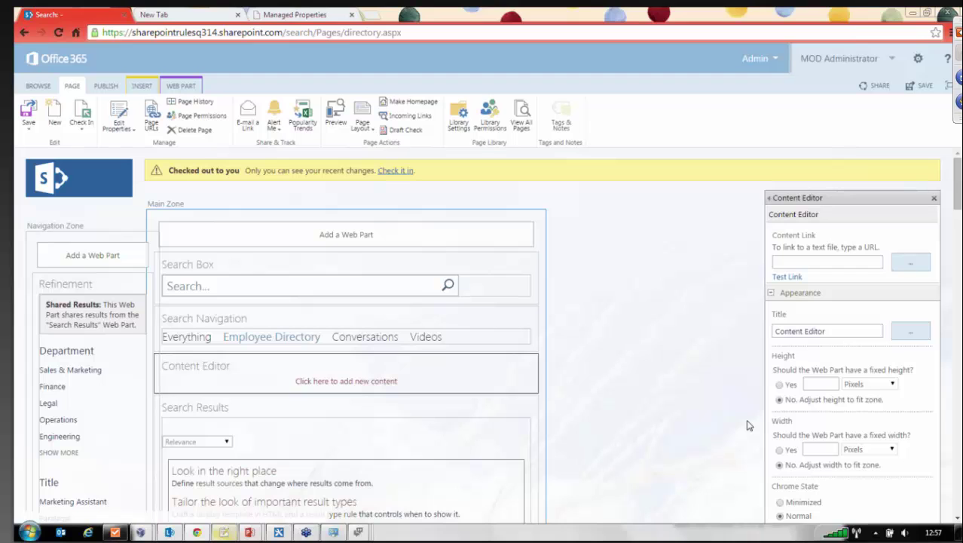
scroll(749, 424, "down", 1)
scroll(749, 424, "down", 2)
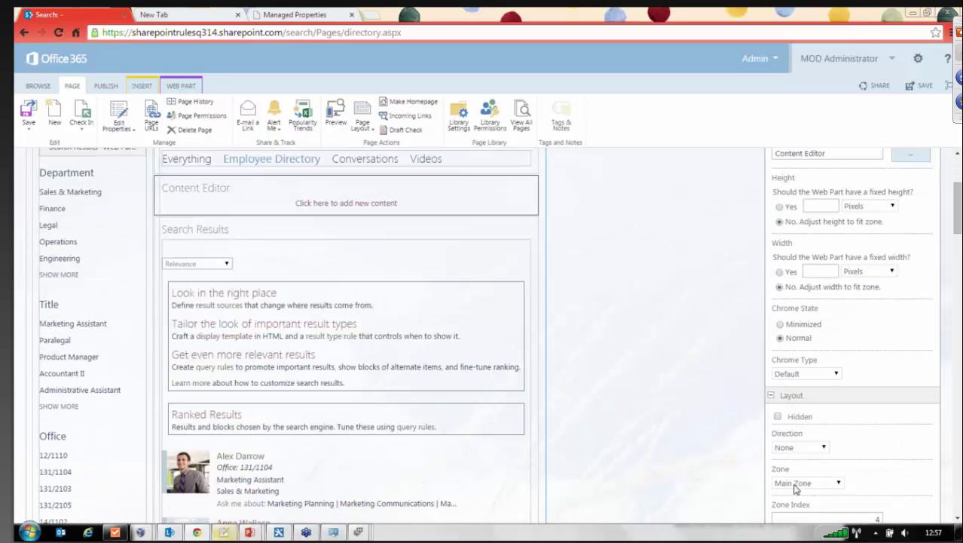
scroll(796, 314, "down", 1)
left_click(806, 314)
left_click(784, 329)
left_click(705, 354)
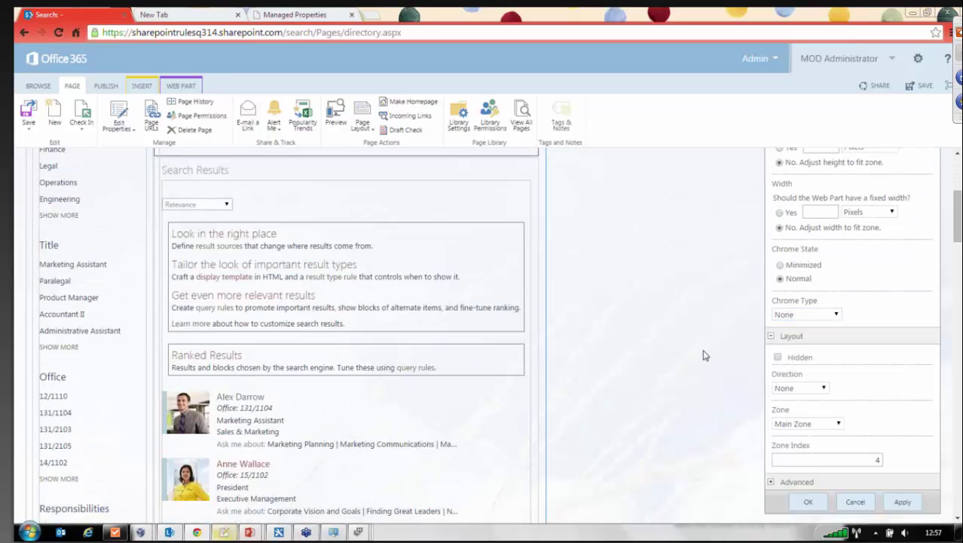
left_click(897, 502)
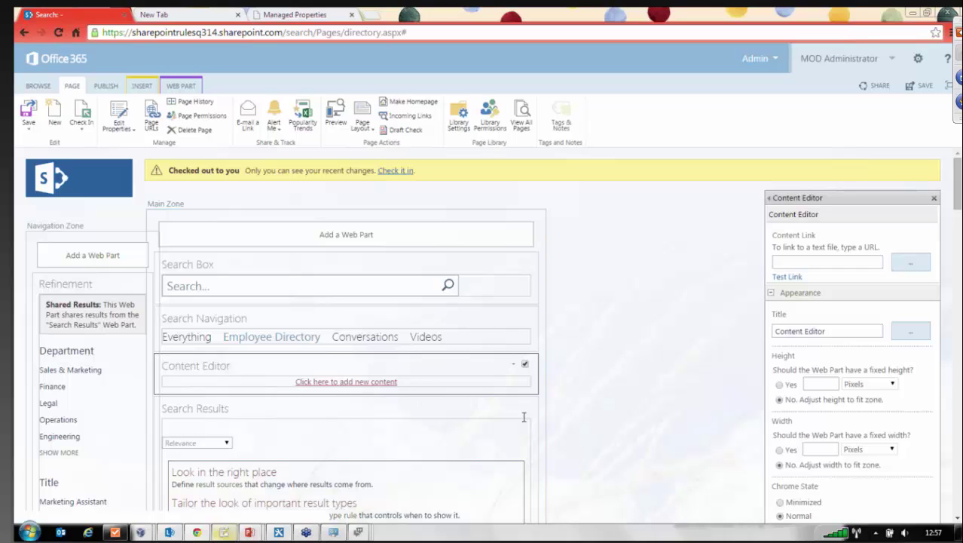
Enter the letters "A B C D E F G" as the Content Editor web part's content.
left_click(324, 381)
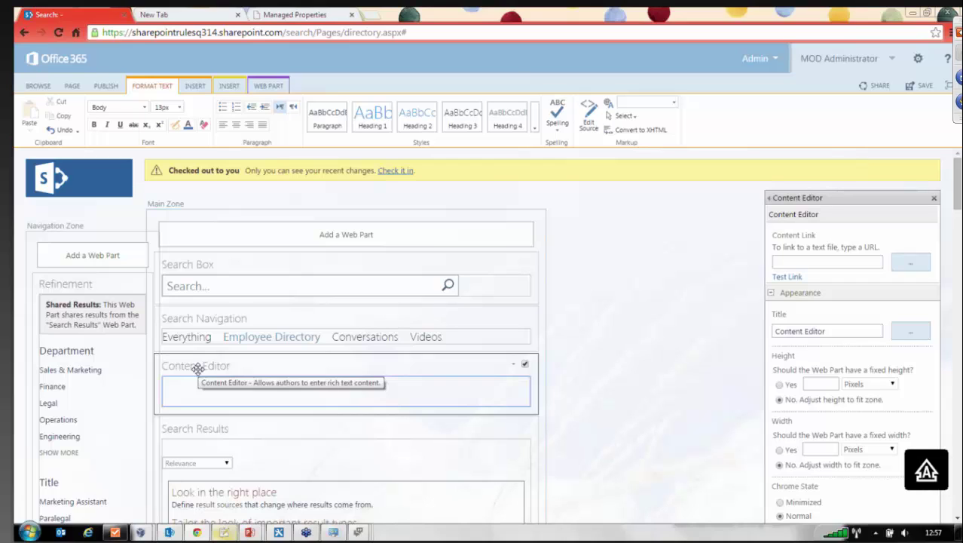
type("A B C D E F G")
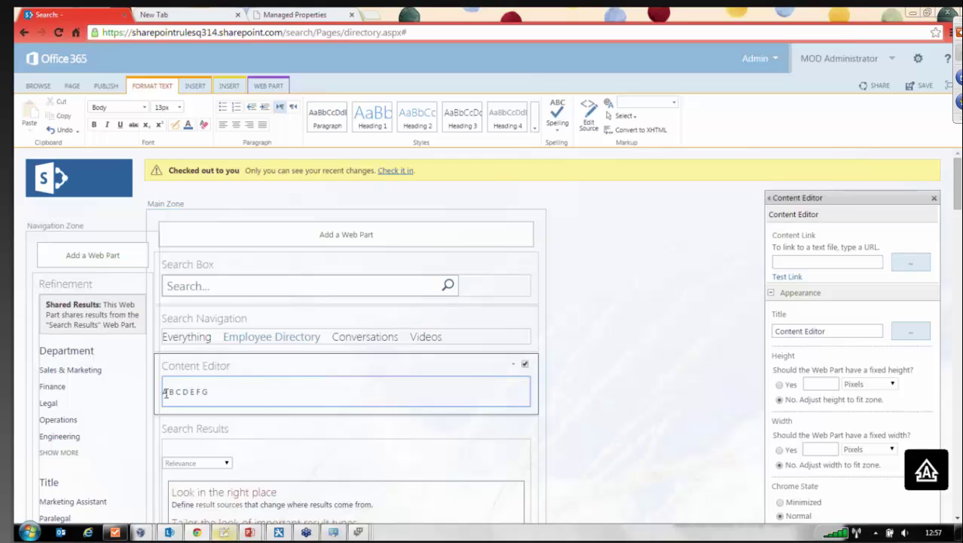
Link the letter A to the SharePoint page /search/Pages/directory.aspx#k=lastname:a*.
left_click_drag(167, 399, 161, 398)
left_click(229, 87)
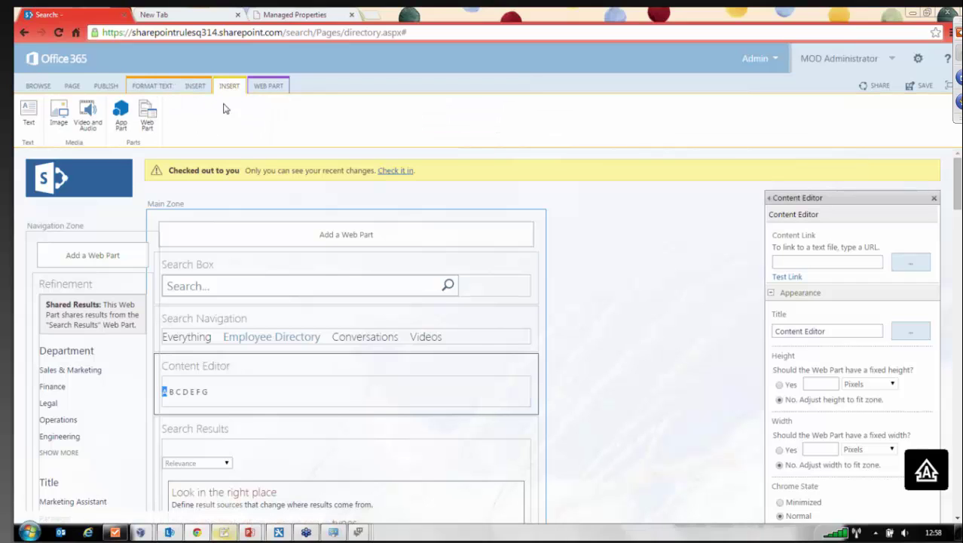
left_click(198, 87)
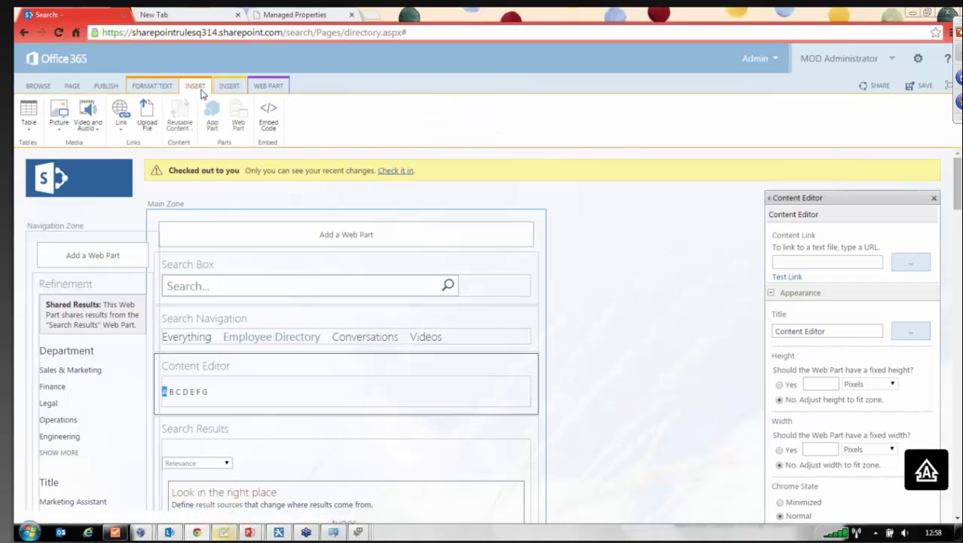
left_click(121, 121)
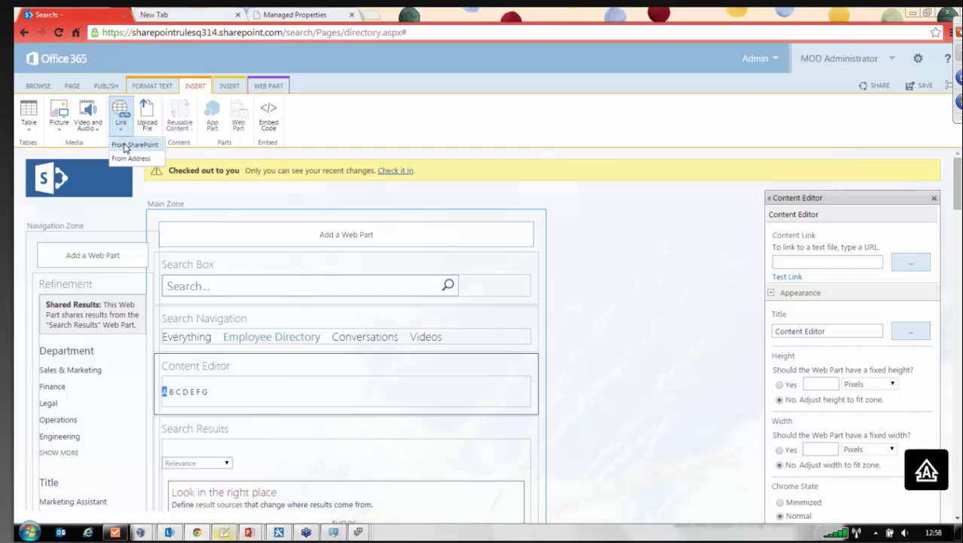
left_click(385, 170)
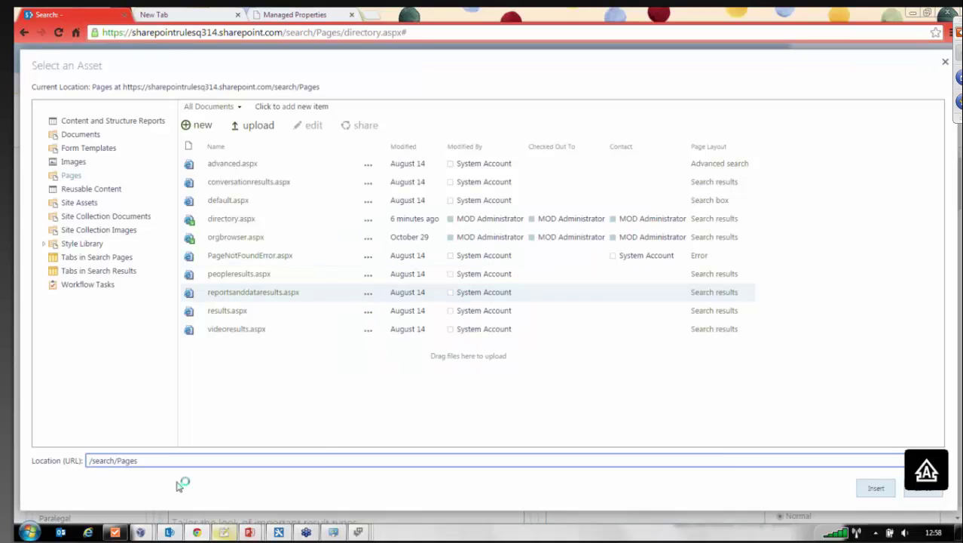
left_click(235, 219)
left_click(225, 461)
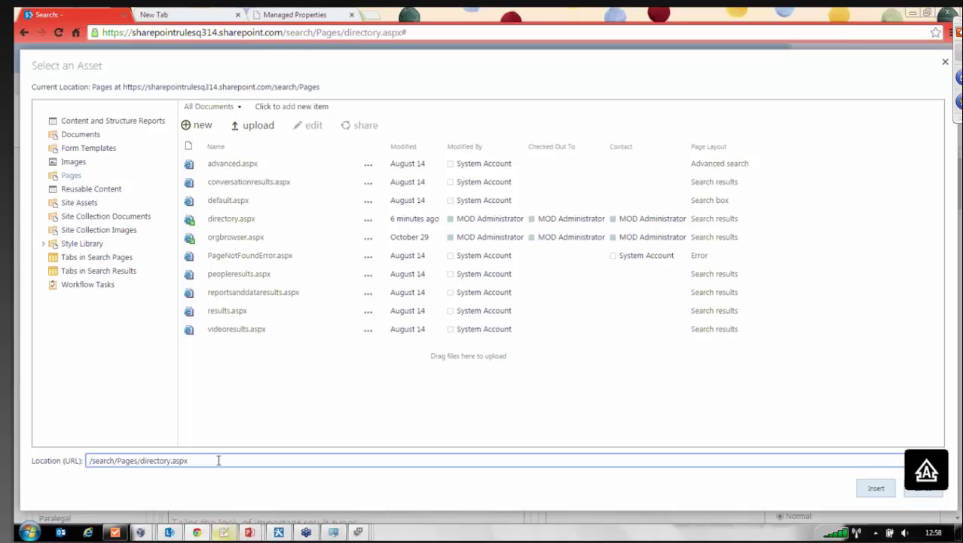
type("#")
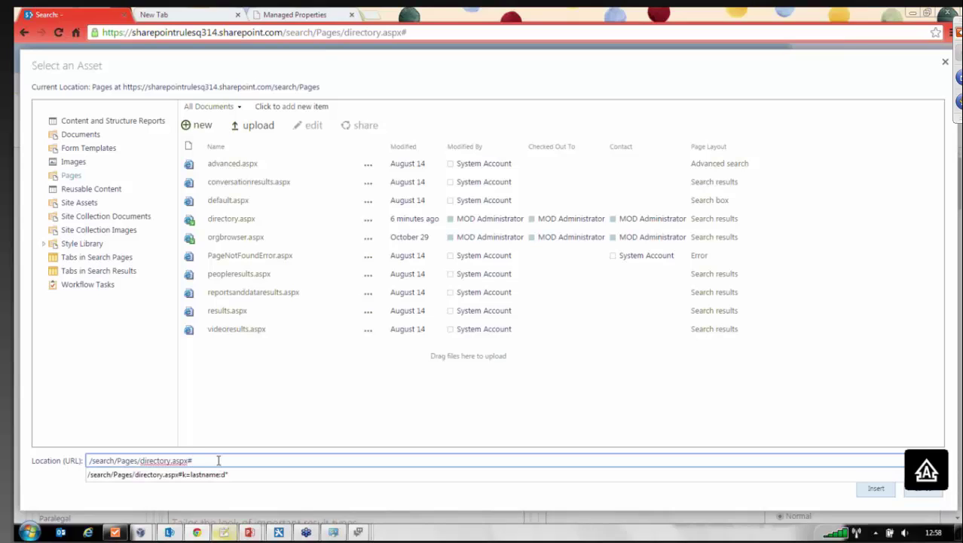
type("K")
key("BackSpace")
type("k=lastname:a")
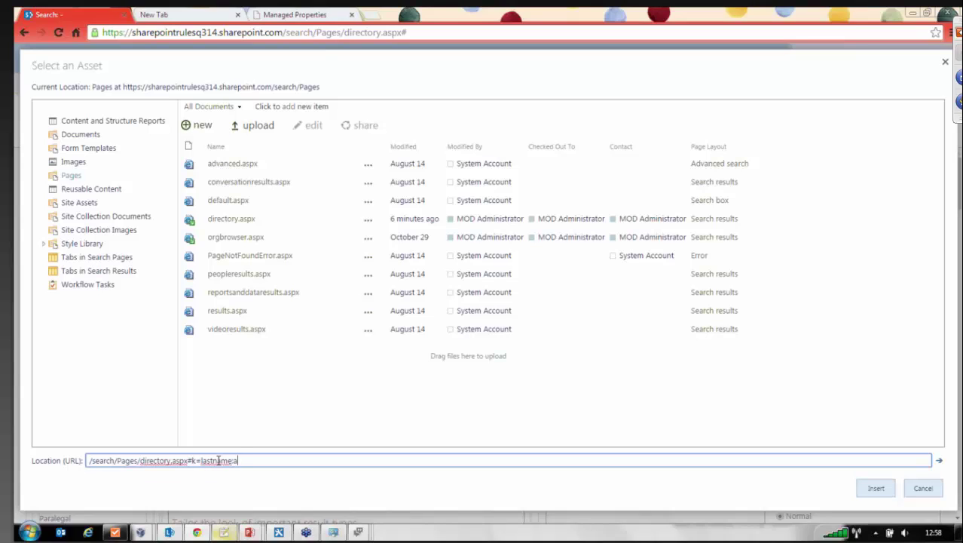
type("*")
left_click(882, 490)
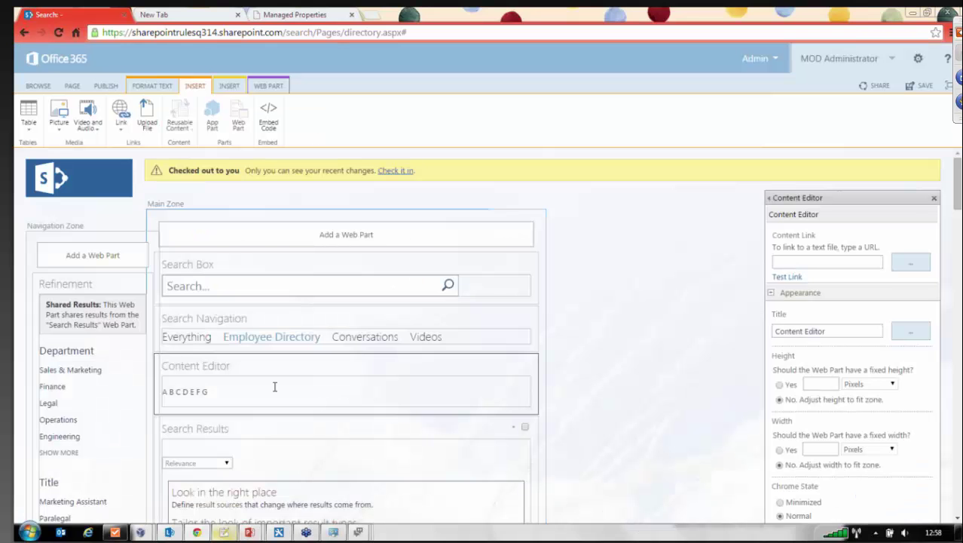
Set the font size of the whole A to G letter line in the Content Editor to 13 pt.
double_click(172, 391)
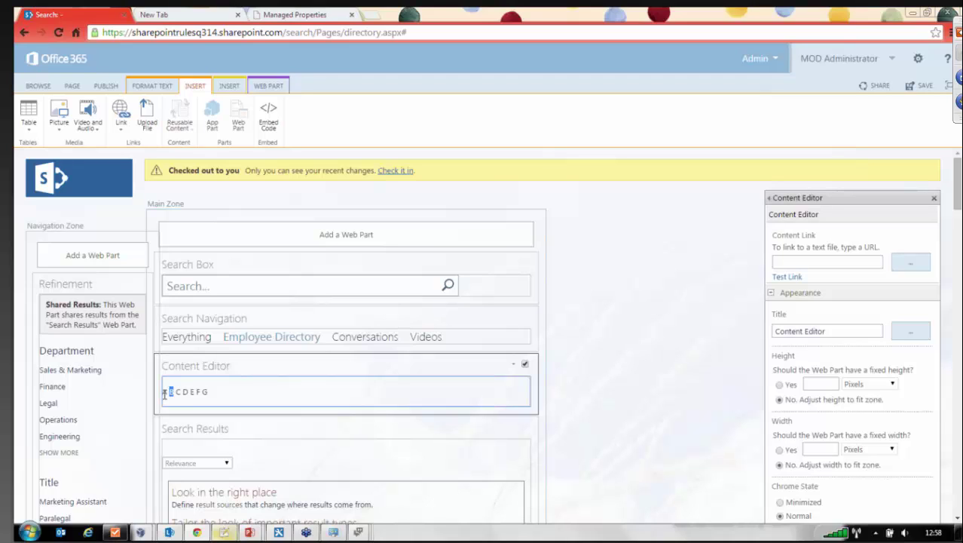
left_click(172, 393)
left_click_drag(211, 392, 159, 391)
left_click(231, 391)
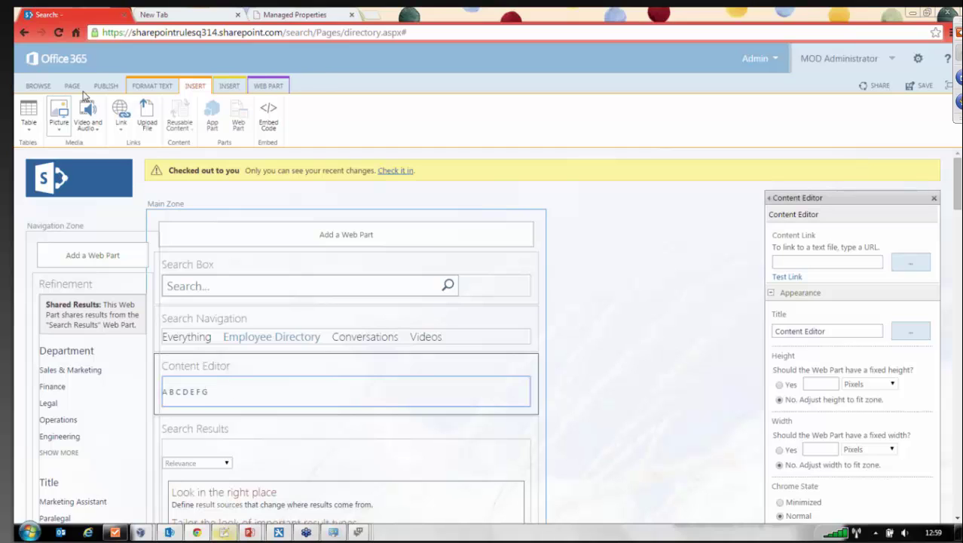
triple_click(172, 389)
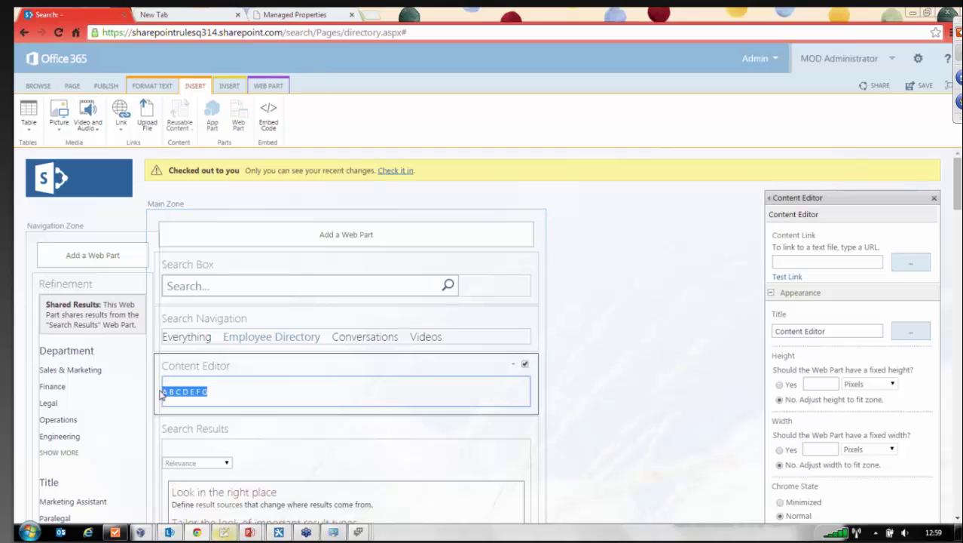
left_click(152, 87)
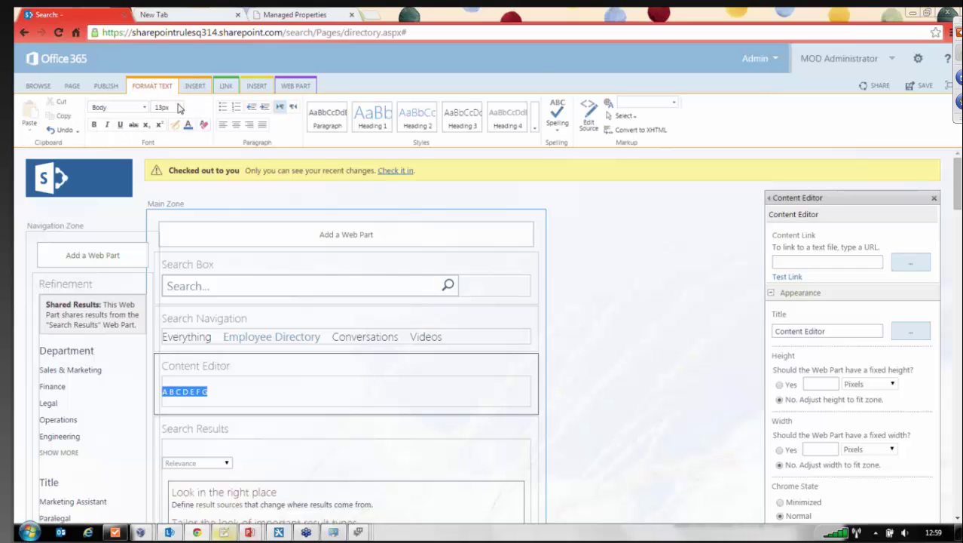
left_click(179, 108)
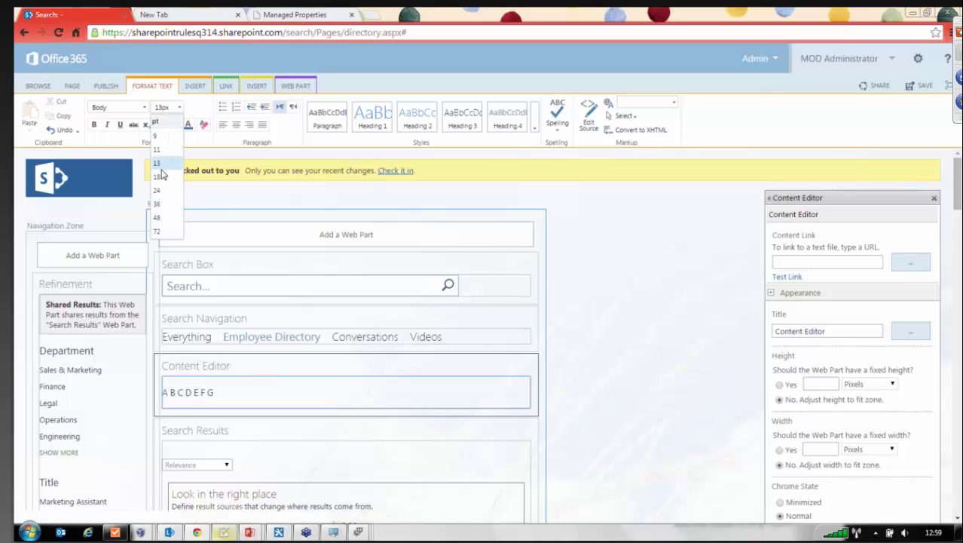
left_click(161, 171)
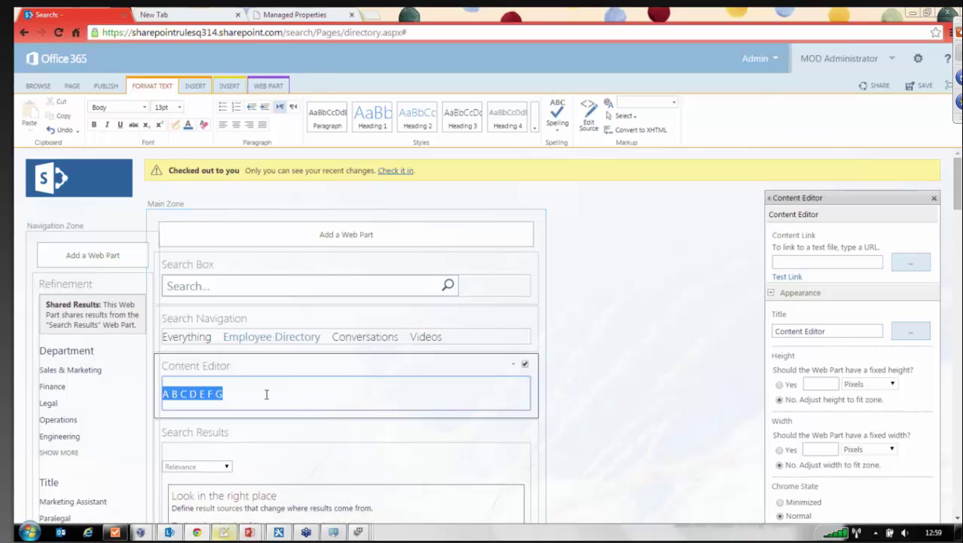
left_click(106, 85)
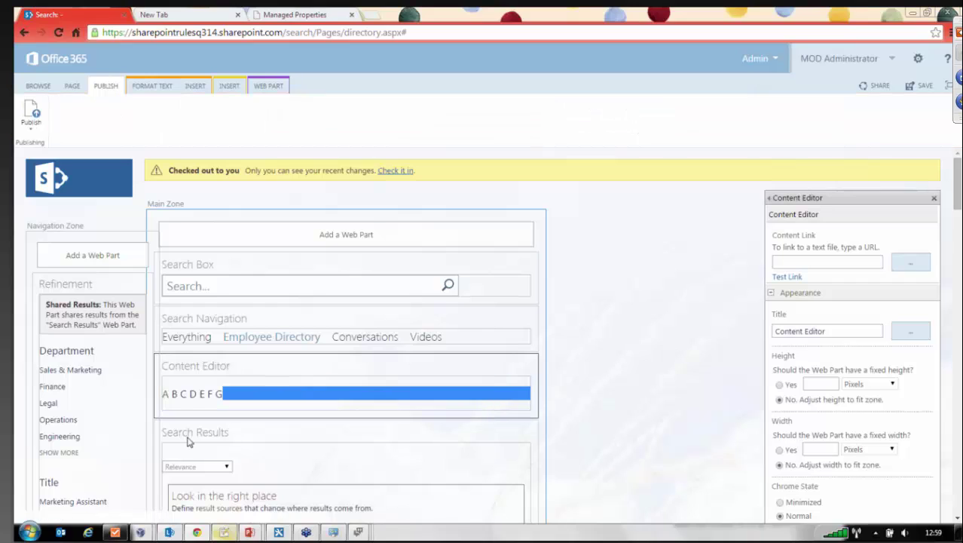
Link the letter D to the SharePoint page /search/Pages/directory.aspx#k=lastname:d*.
double_click(192, 394)
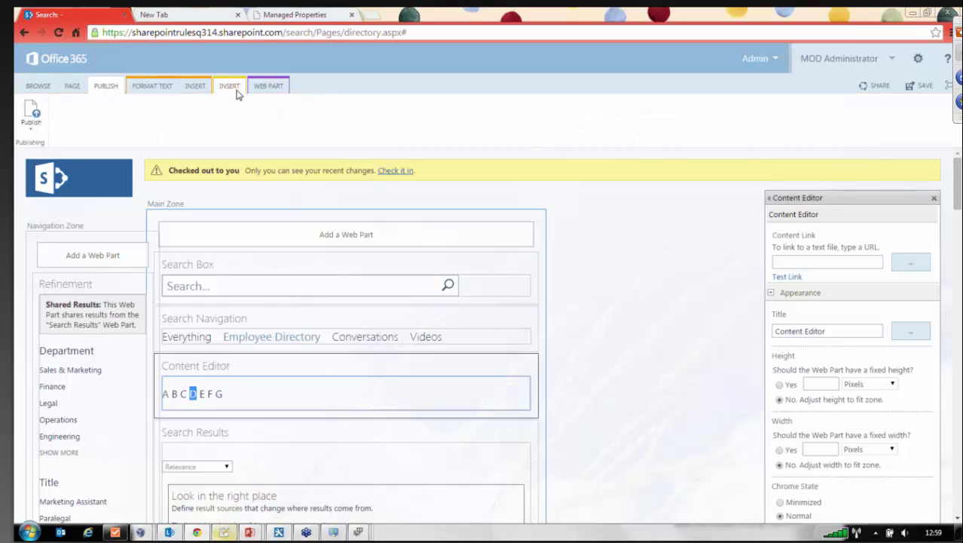
left_click(199, 88)
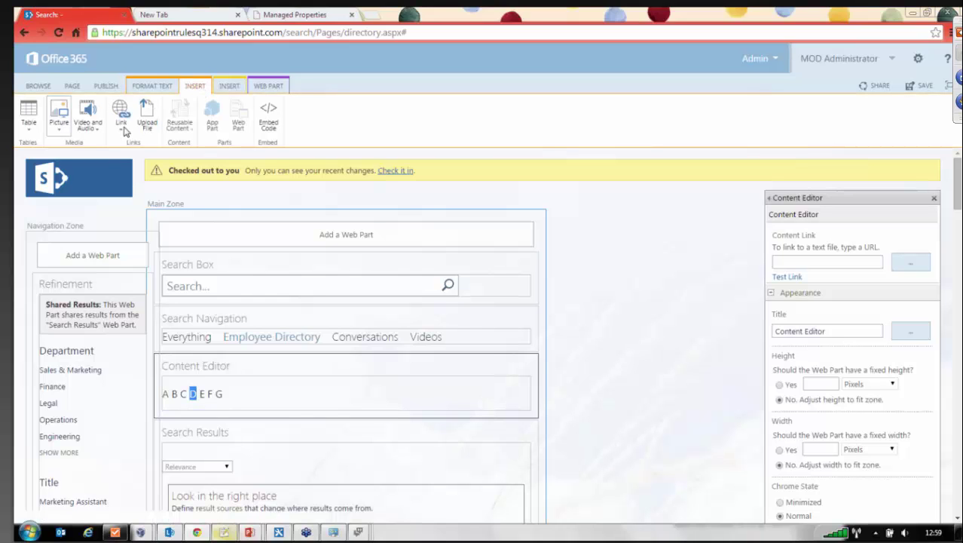
left_click(121, 119)
left_click(132, 147)
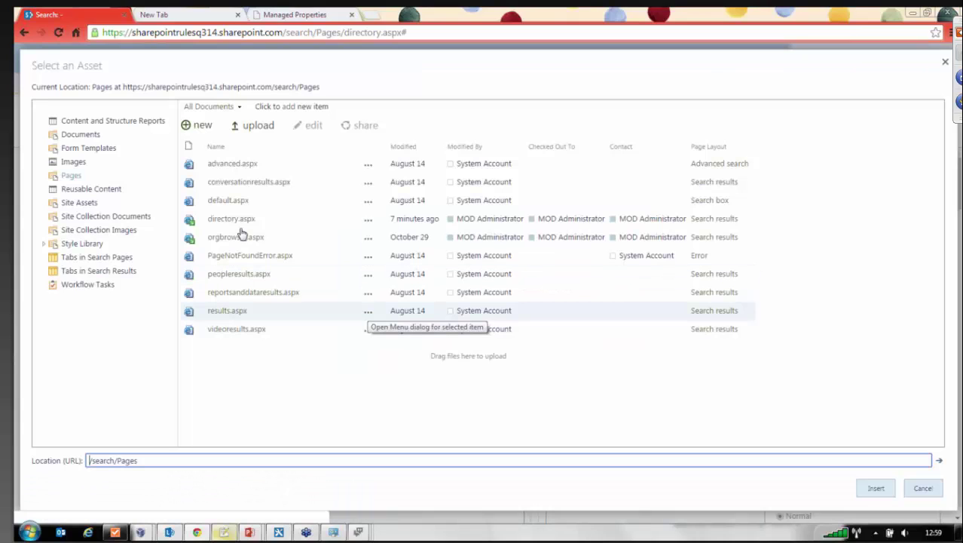
left_click(241, 219)
left_click(193, 459)
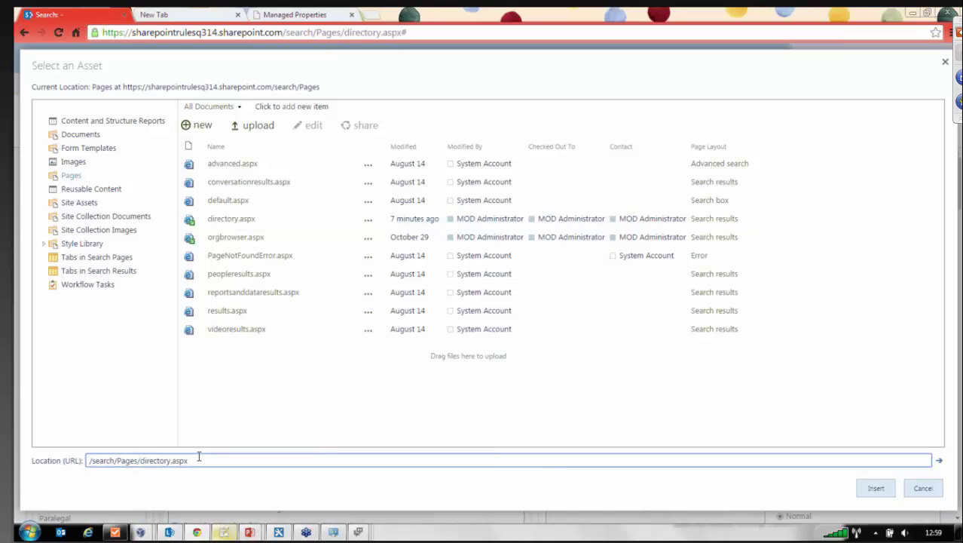
type("#")
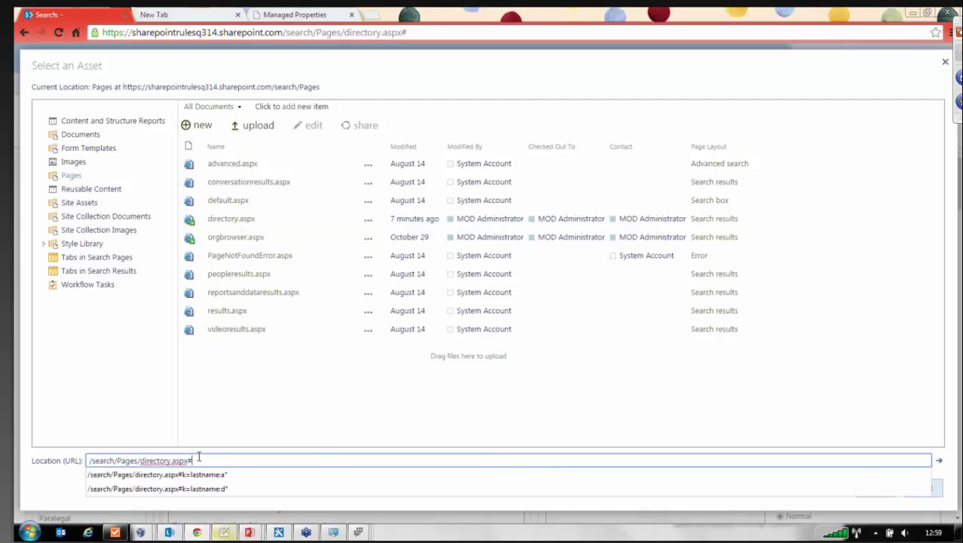
key("Down")
key("Down")
key("Return")
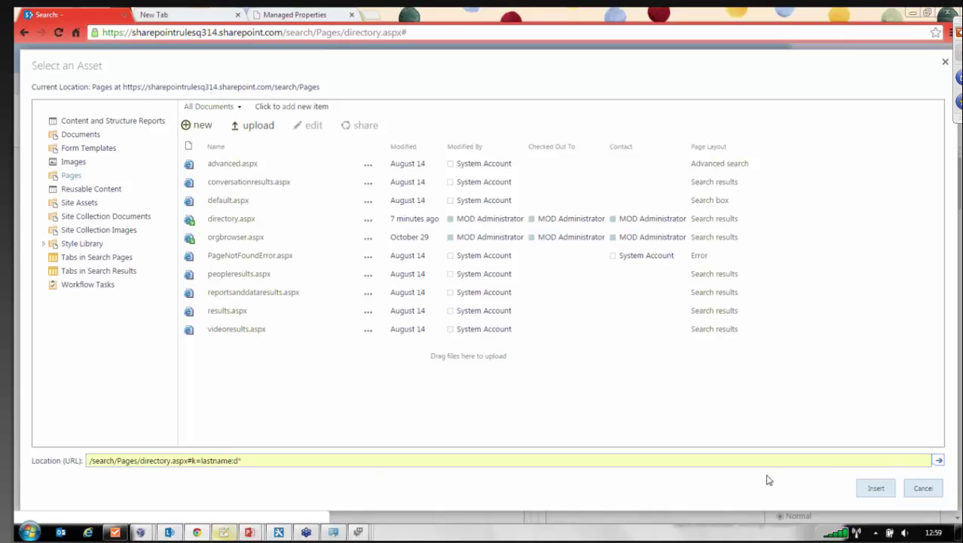
left_click(876, 488)
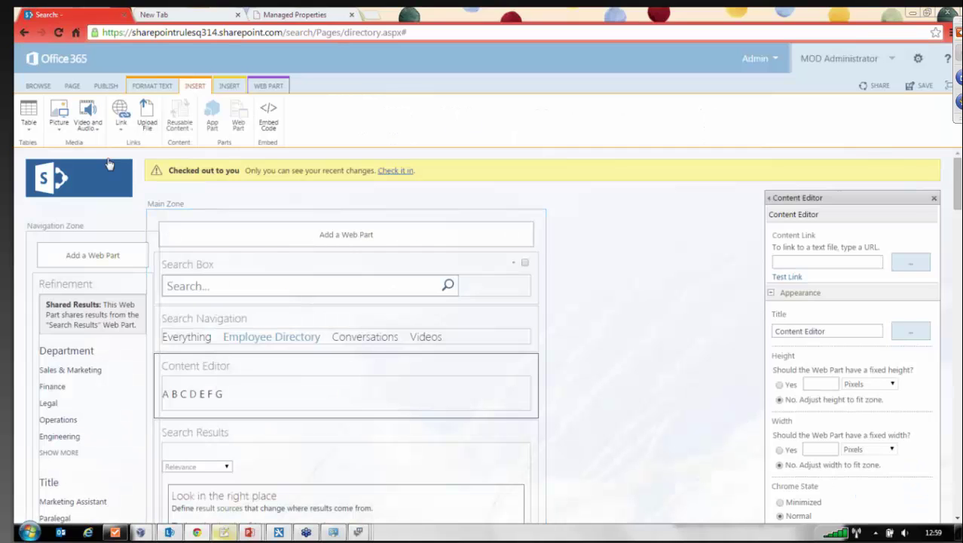
Publish the directory page without a comment.
left_click(106, 85)
left_click(32, 112)
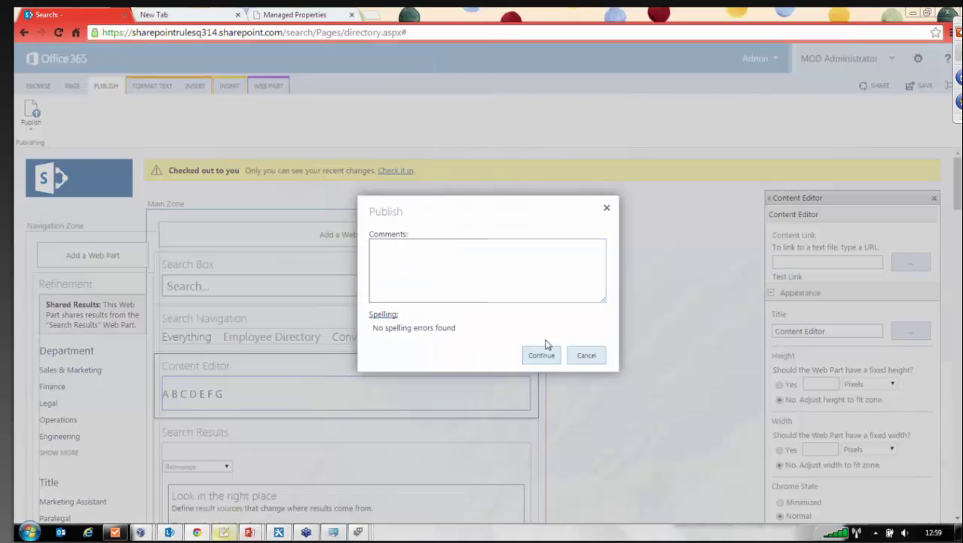
left_click(541, 355)
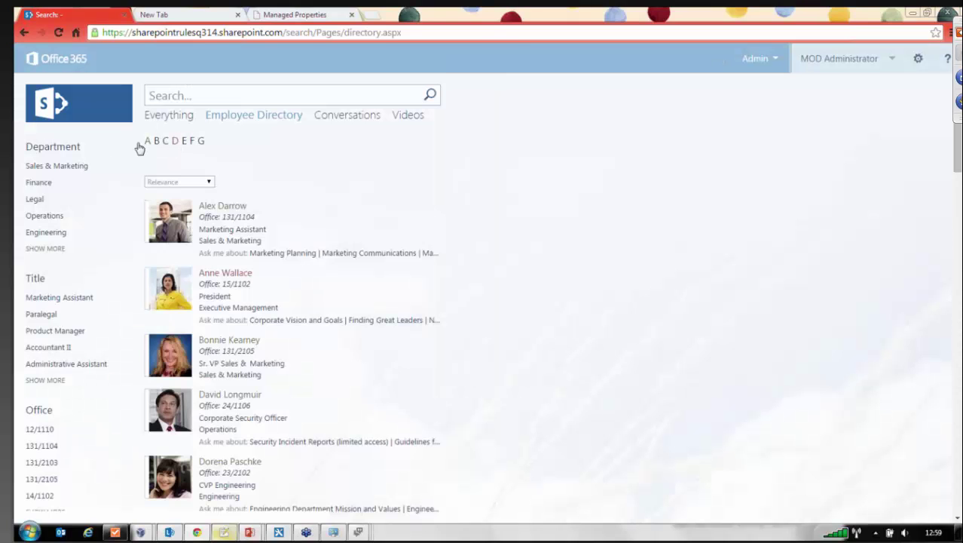
Test the D and A last-name filter links on the published Employee Directory page.
left_click(175, 142)
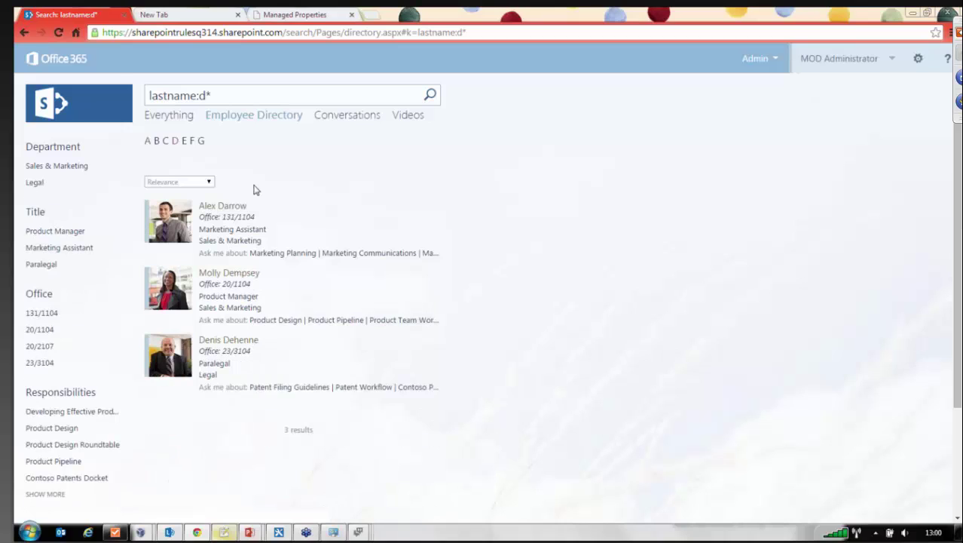
left_click(233, 92)
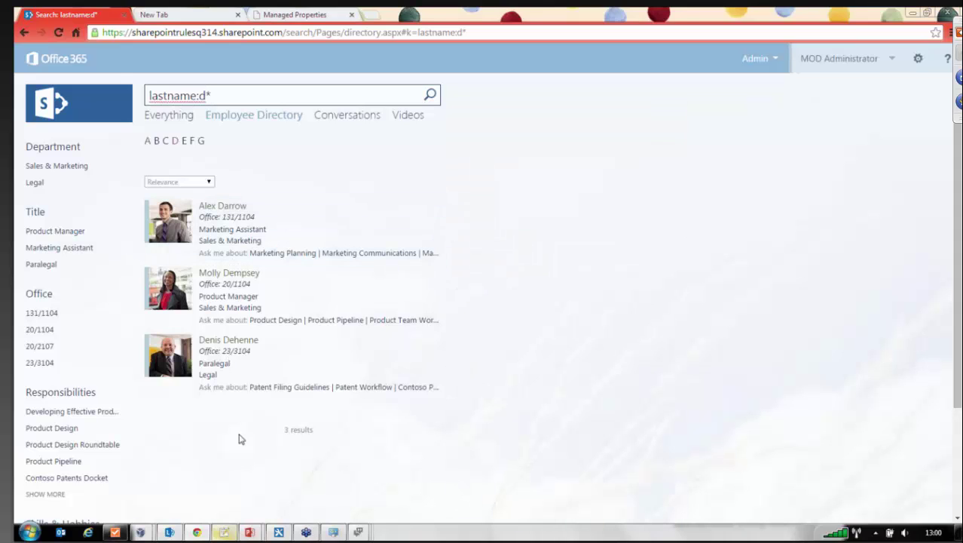
left_click(148, 140)
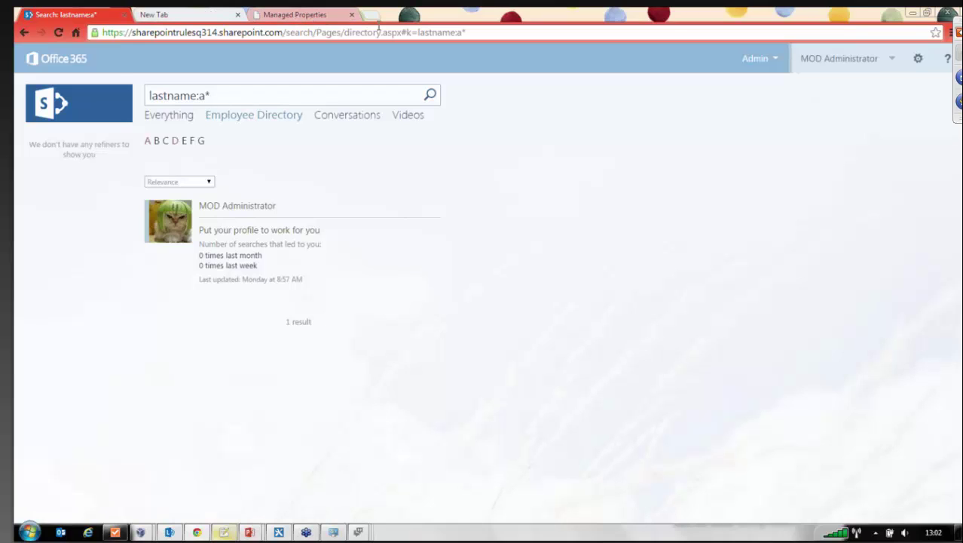
Review the managed properties list in the SharePoint admin center, then return to the Employee Directory page.
left_click(301, 15)
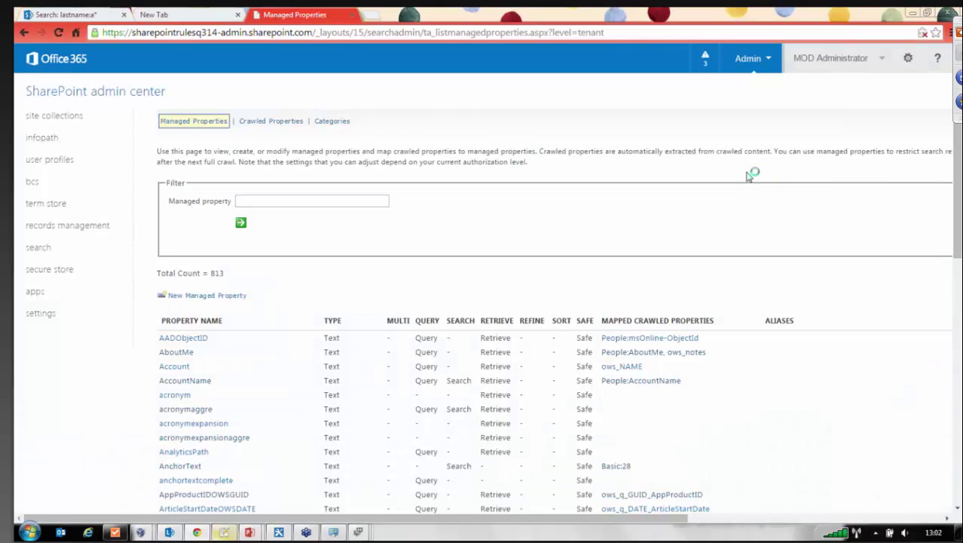
scroll(433, 111, "down", 1)
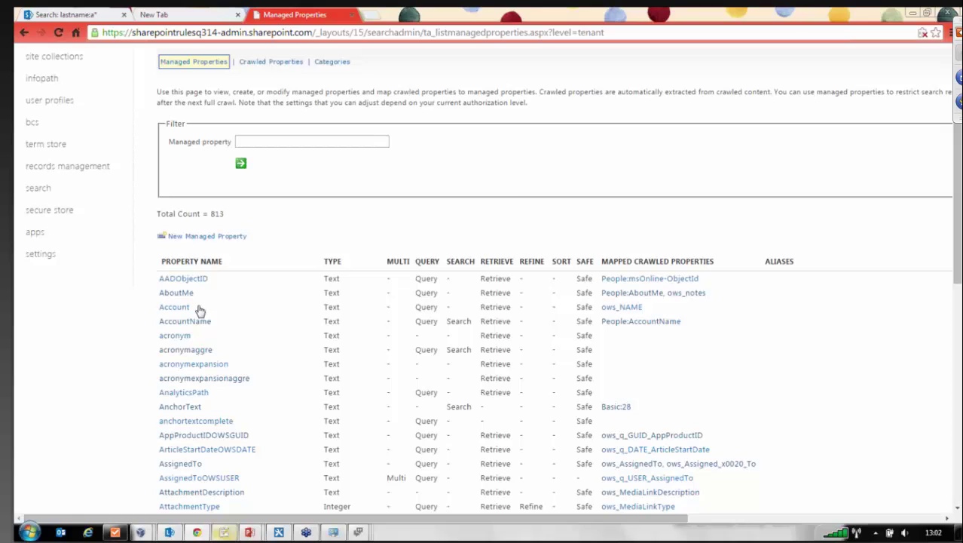
scroll(199, 311, "down", 3)
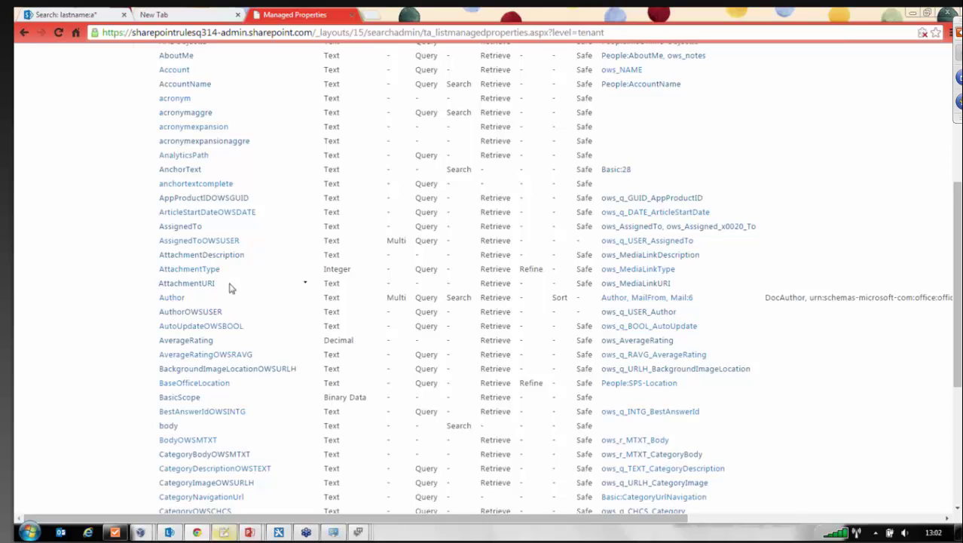
scroll(230, 281, "down", 1)
scroll(232, 281, "down", 2)
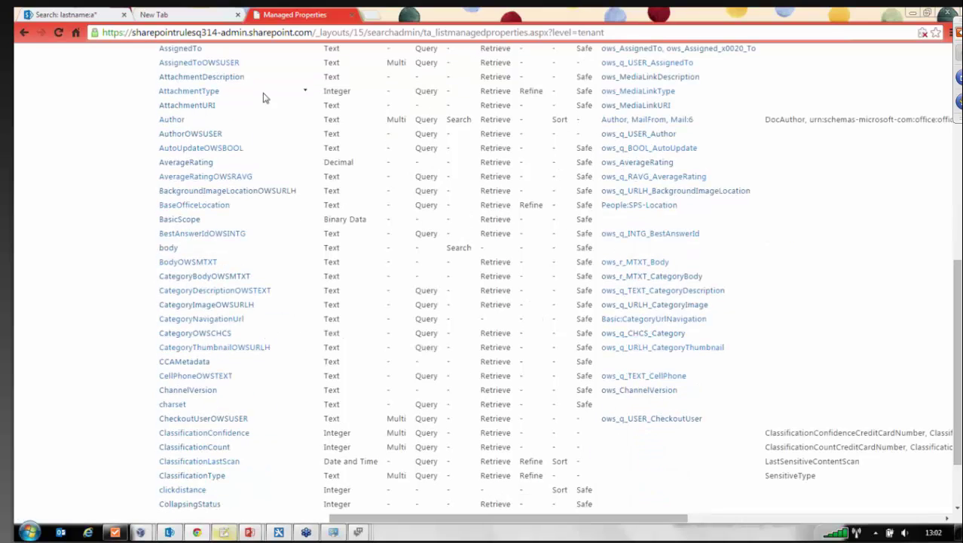
left_click(201, 18)
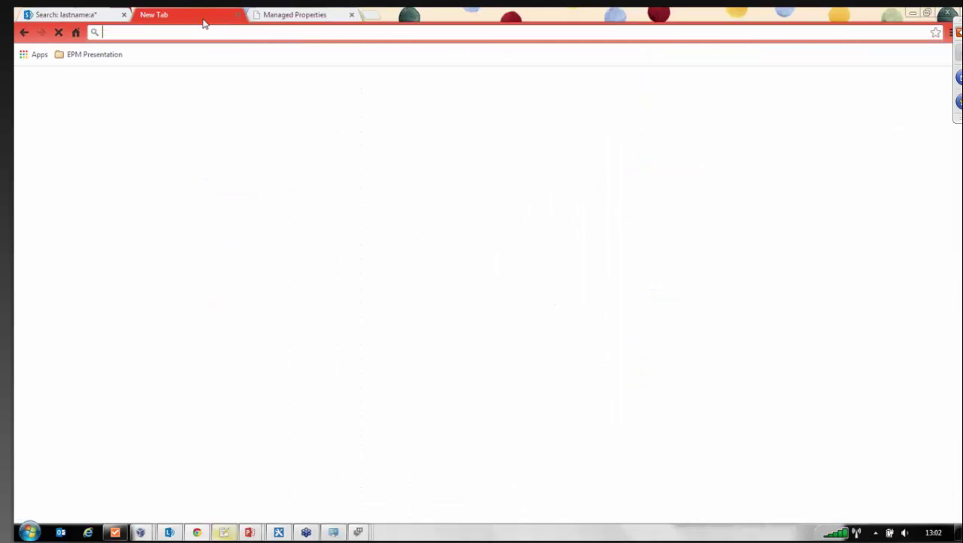
left_click(86, 15)
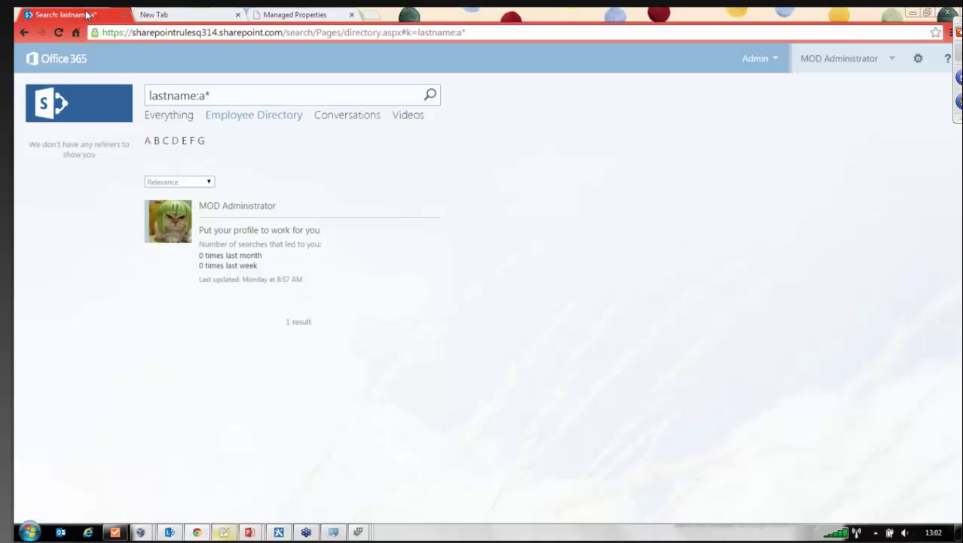